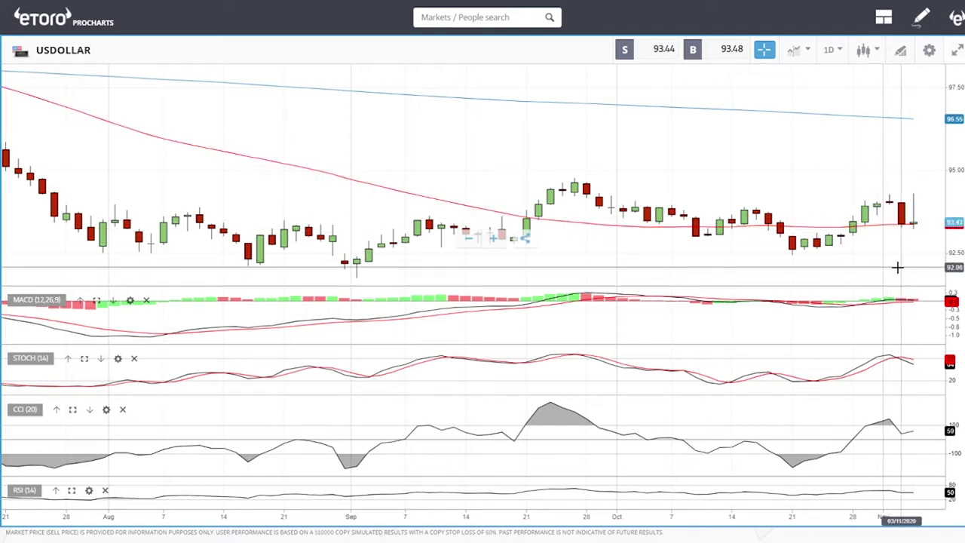
# Step: Draw a horizontal line on the USDOLLAR chart at about 92.48, at the late-October low
pyautogui.moveTo(898, 266); pyautogui.dragTo(847, 269)
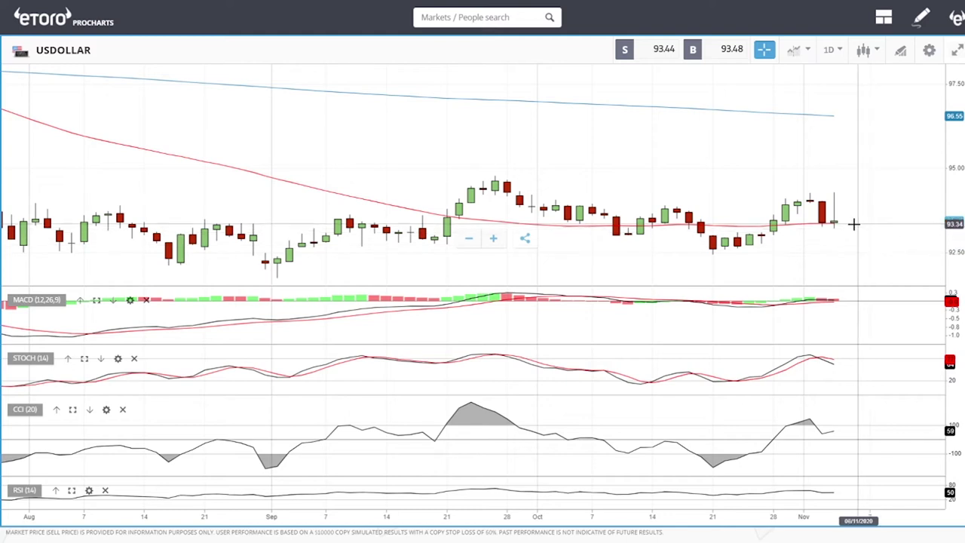
pyautogui.click(905, 54)
pyautogui.click(485, 306)
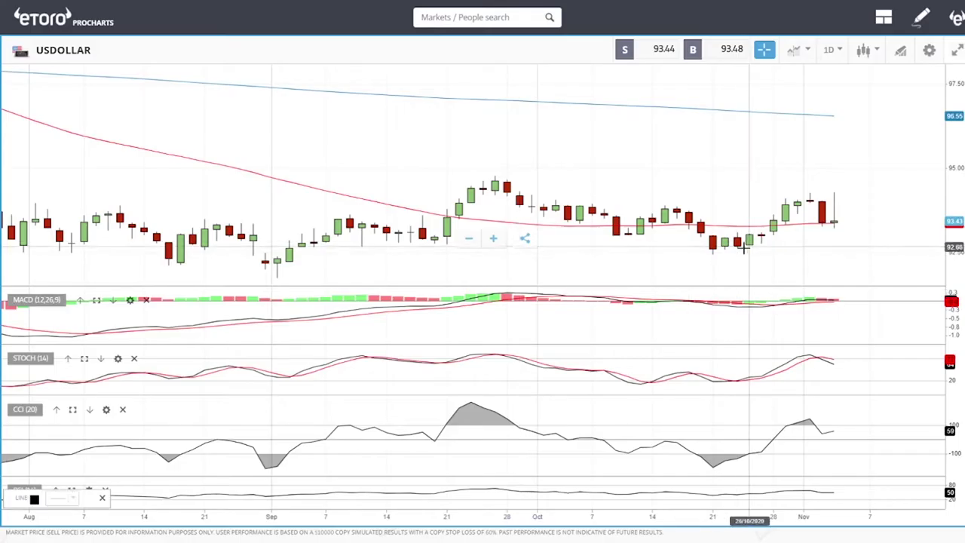
pyautogui.click(741, 253)
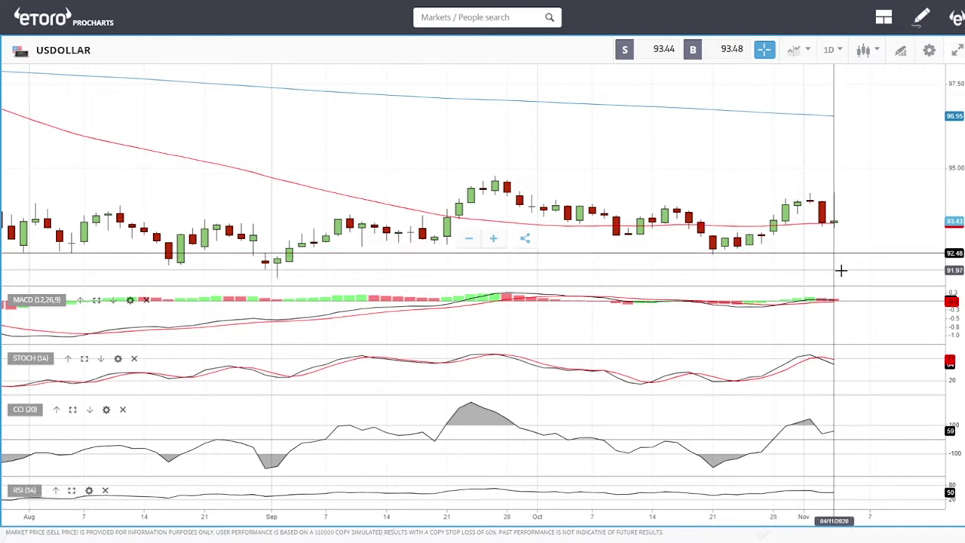
# Step: Add a second horizontal line to the USDOLLAR chart at about 91.71, just under the early September low
pyautogui.scroll(-3, 858, 164)
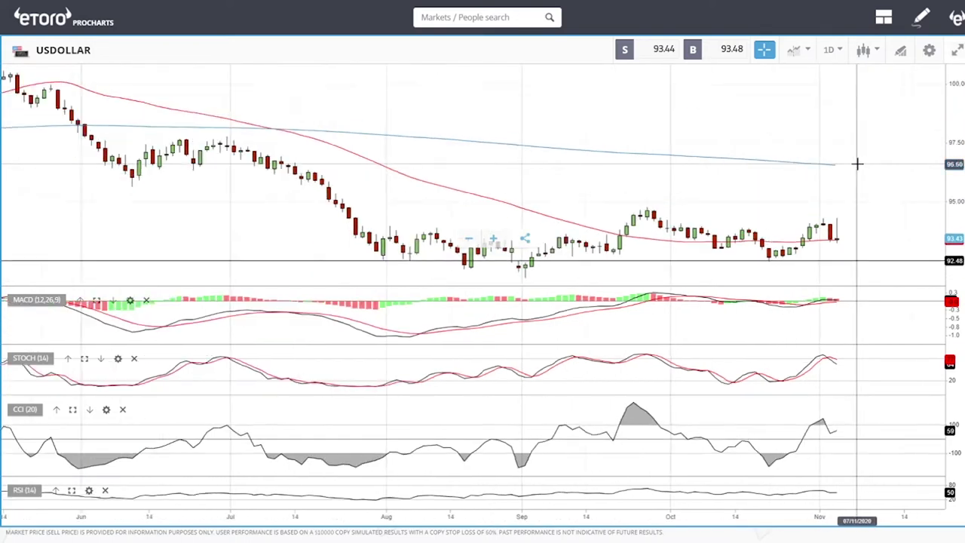
pyautogui.scroll(-1, 857, 170)
pyautogui.click(900, 51)
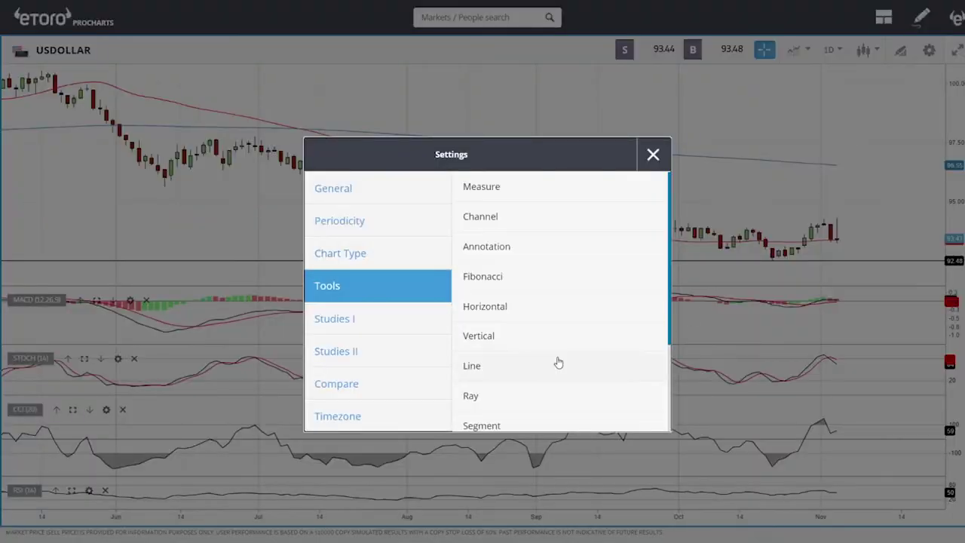
pyautogui.click(496, 309)
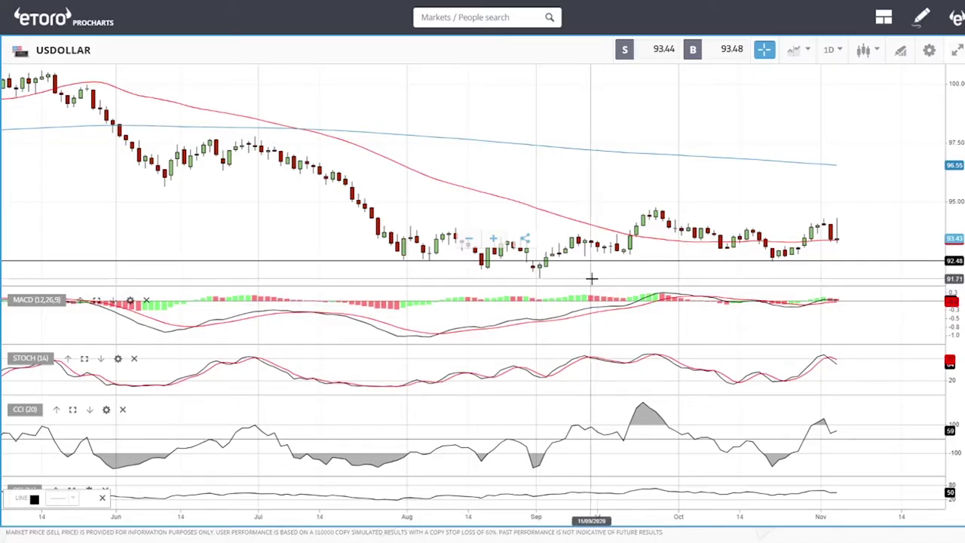
pyautogui.click(861, 279)
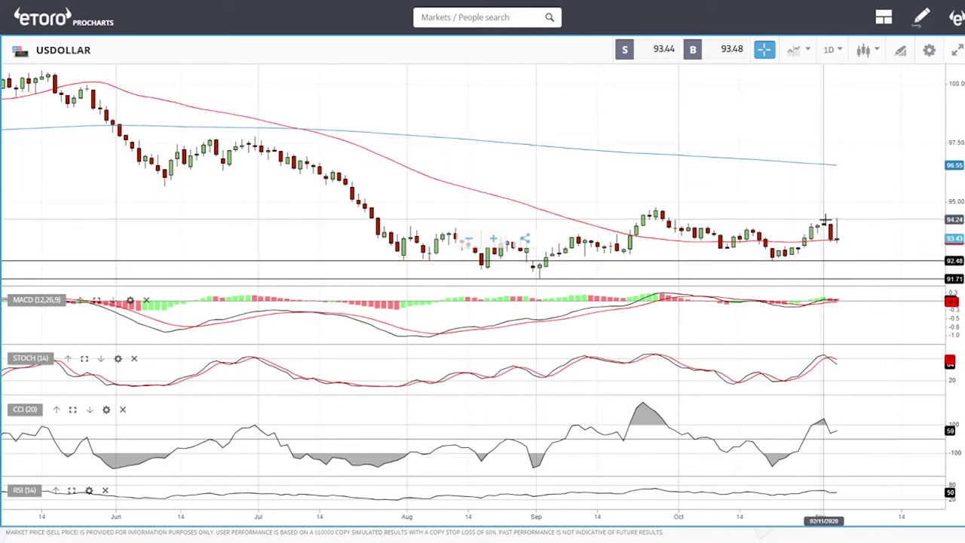
pyautogui.click(852, 274)
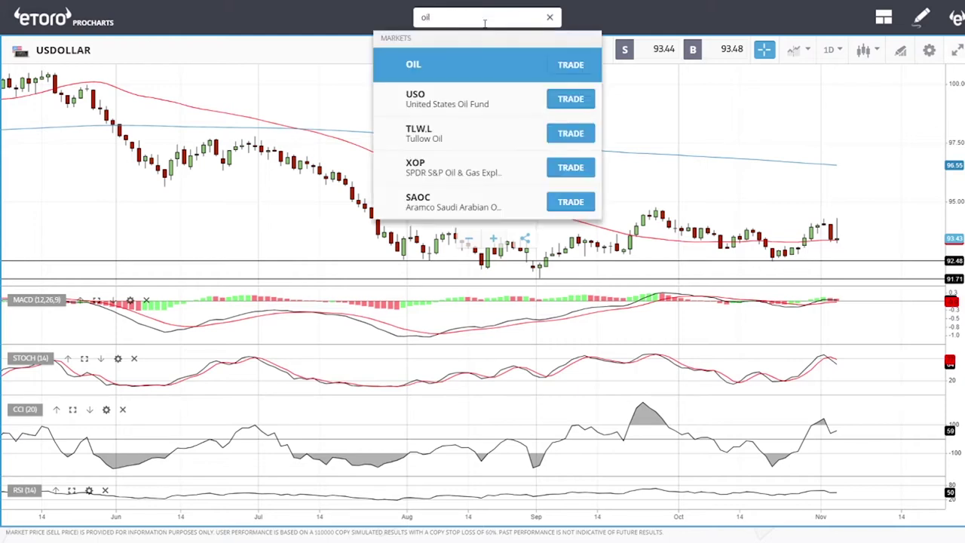
# Step: Open the OIL chart and draw a horizontal line at about 40.25, slightly above the 50-period moving average
pyautogui.click(456, 64)
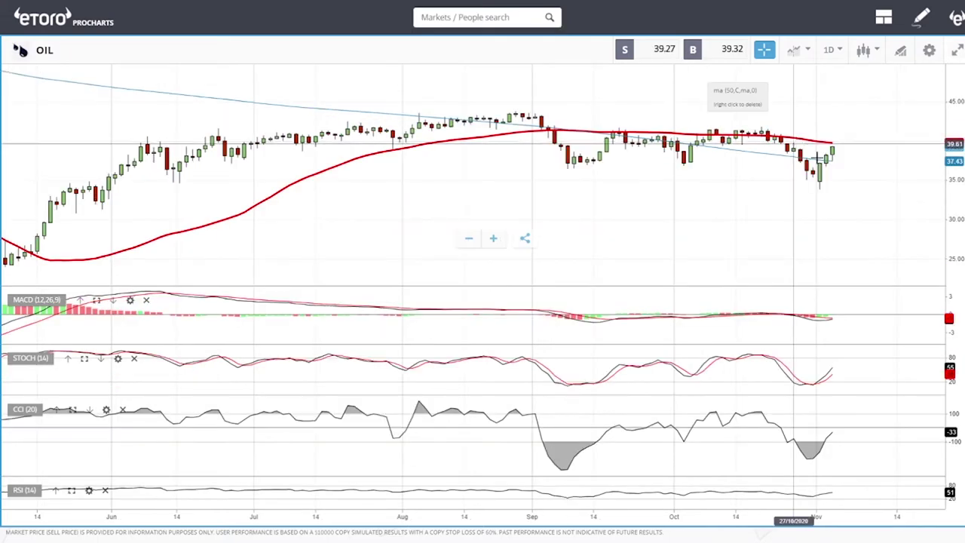
pyautogui.scroll(3, 859, 188)
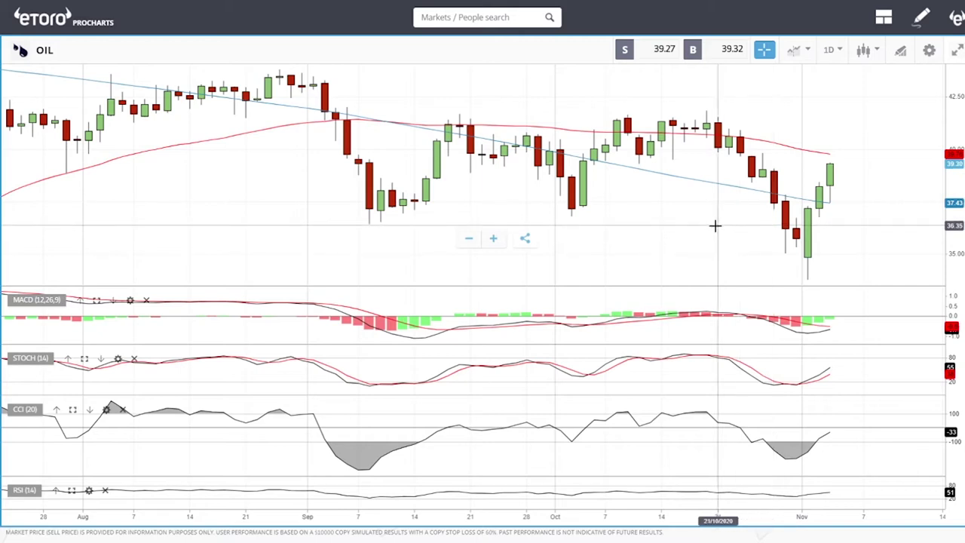
pyautogui.scroll(-5, 866, 190)
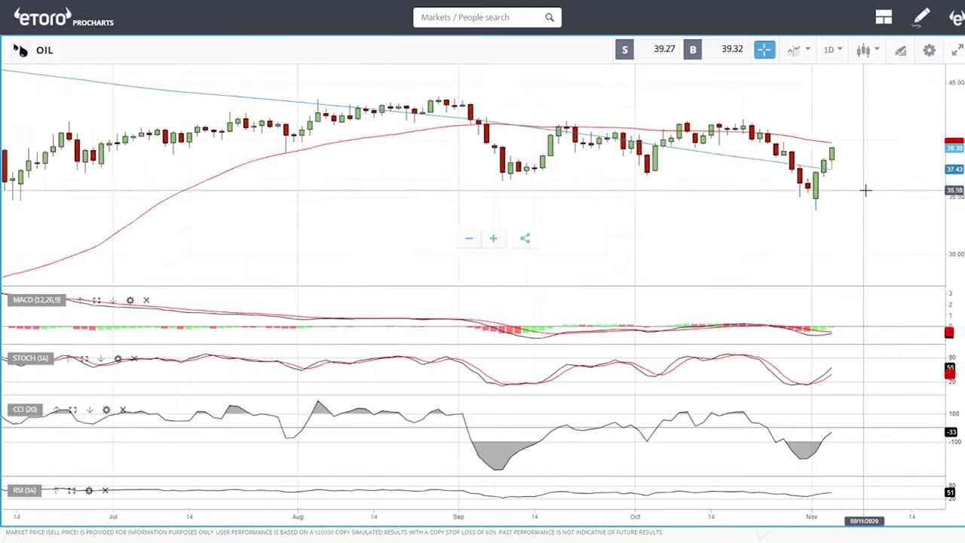
pyautogui.scroll(4, 868, 189)
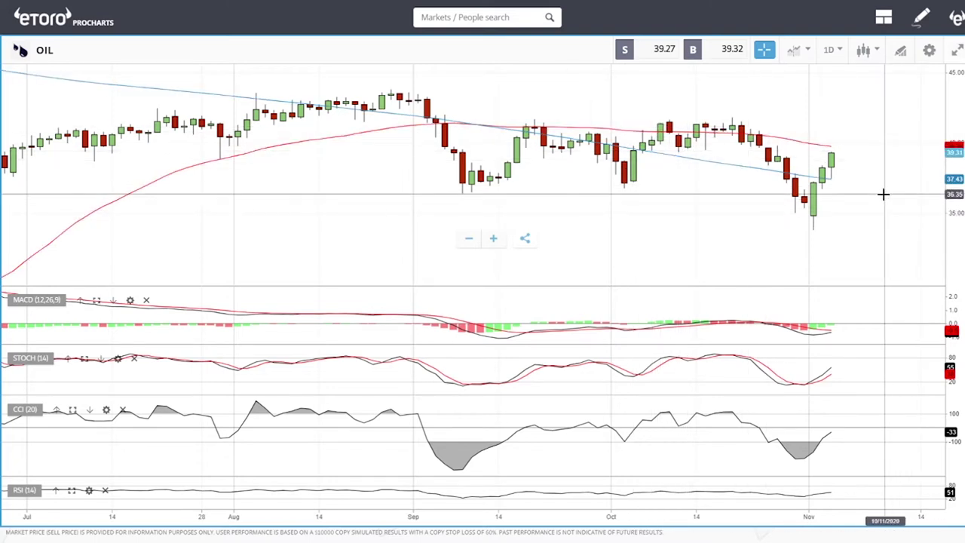
pyautogui.click(900, 52)
pyautogui.click(518, 303)
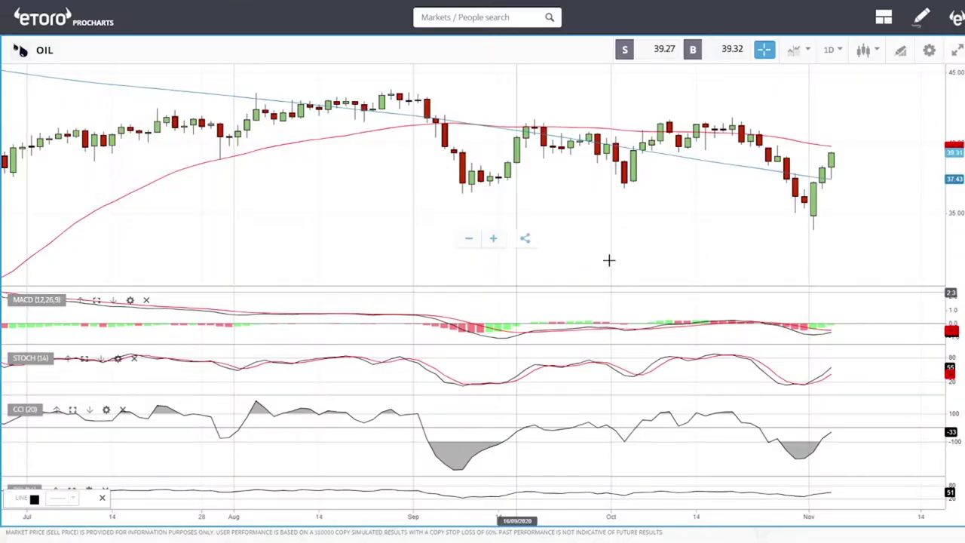
pyautogui.click(848, 140)
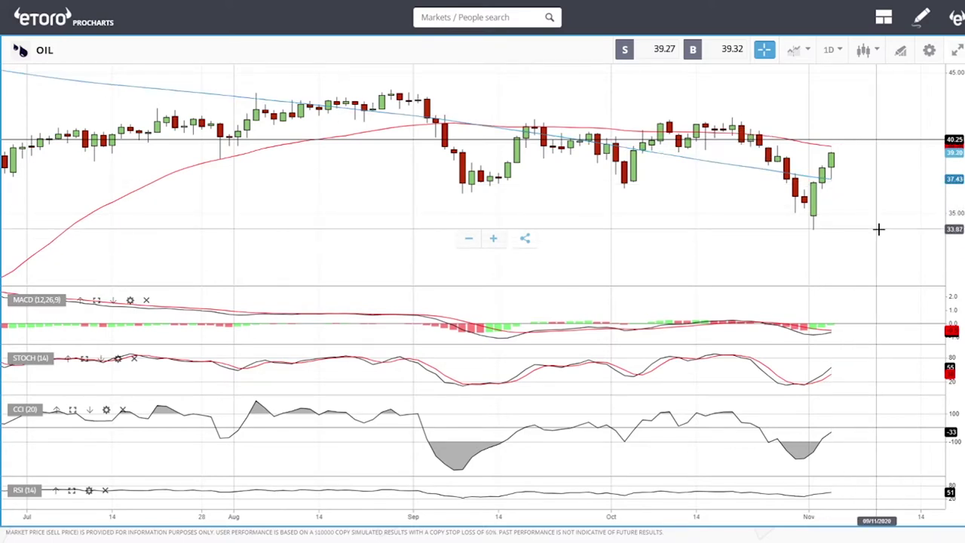
# Step: Search the markets for natural gas and switch the chart to NATGAS
pyautogui.scroll(-3, 879, 229)
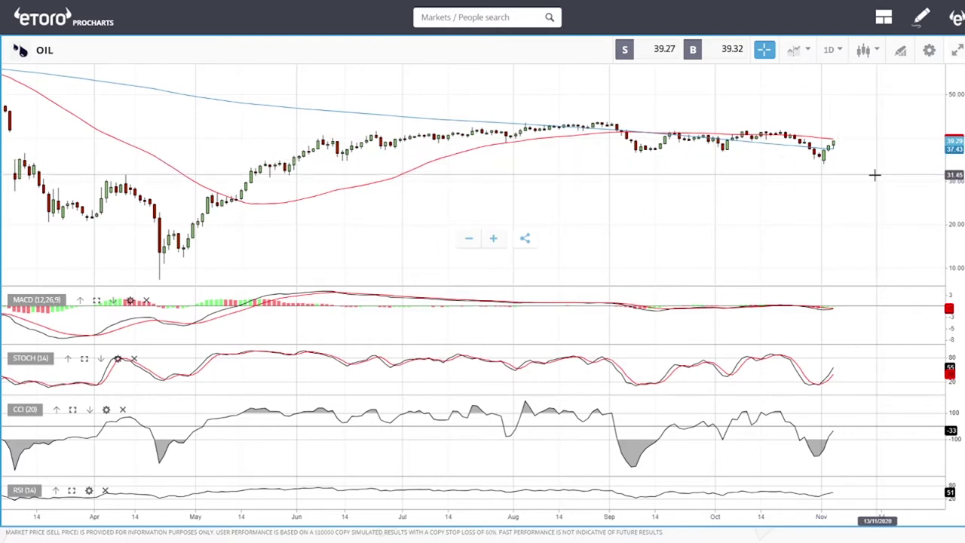
pyautogui.scroll(5, 875, 177)
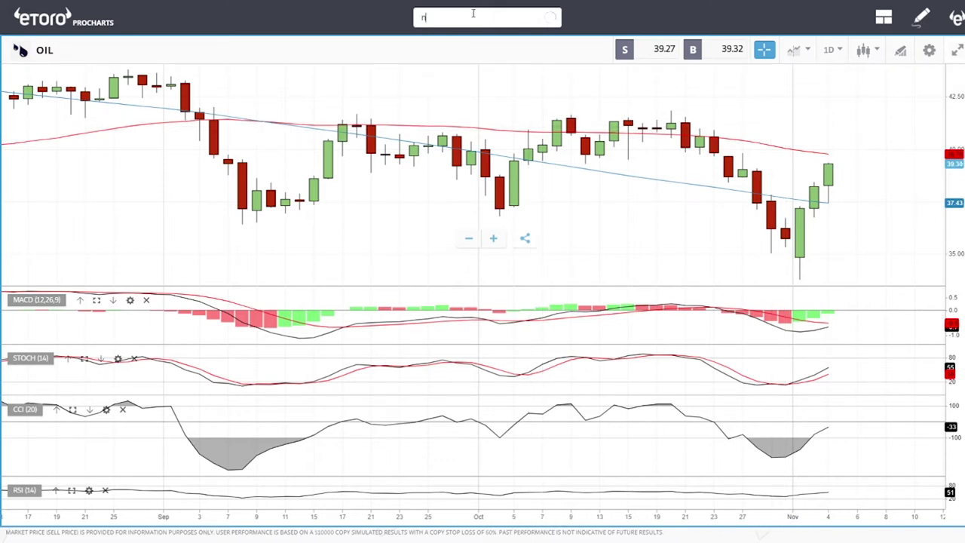
pyautogui.write('a')
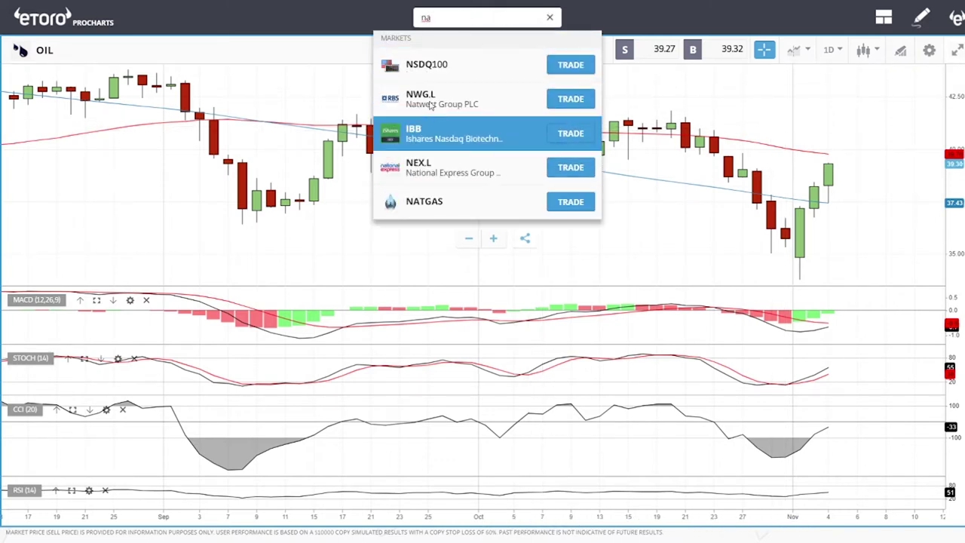
pyautogui.click(431, 200)
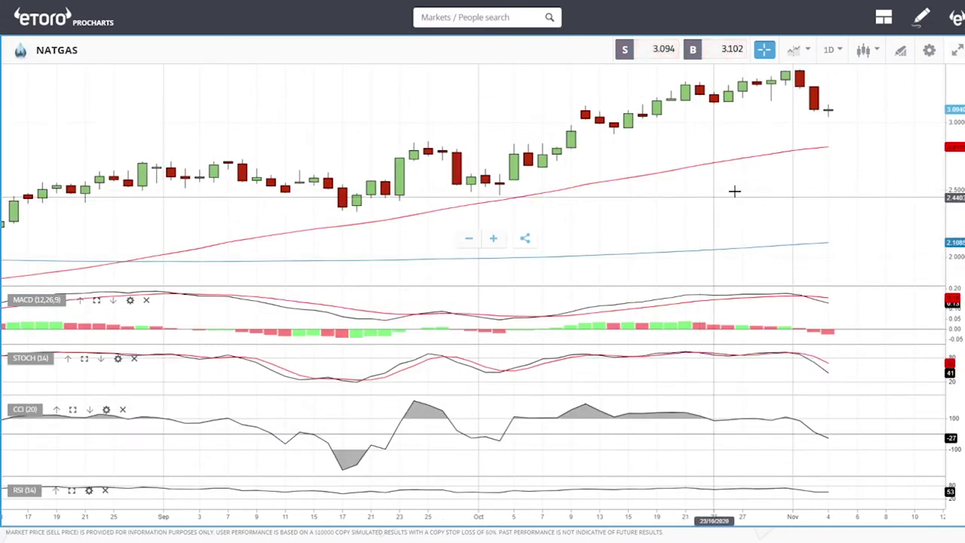
# Step: Draw horizontal lines on the NATGAS chart at about 2.99 and at about 2.82, where the red moving average ends
pyautogui.click(902, 53)
pyautogui.click(483, 307)
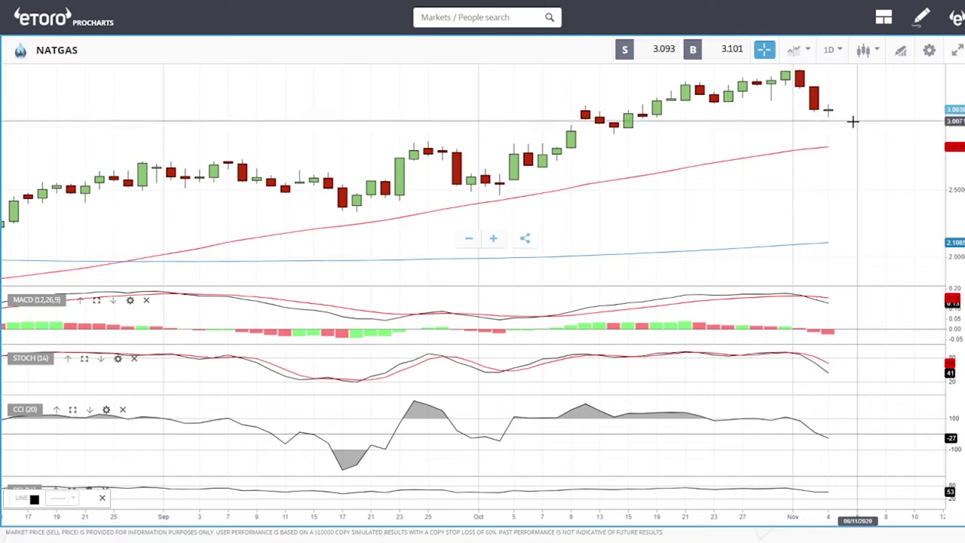
pyautogui.click(851, 123)
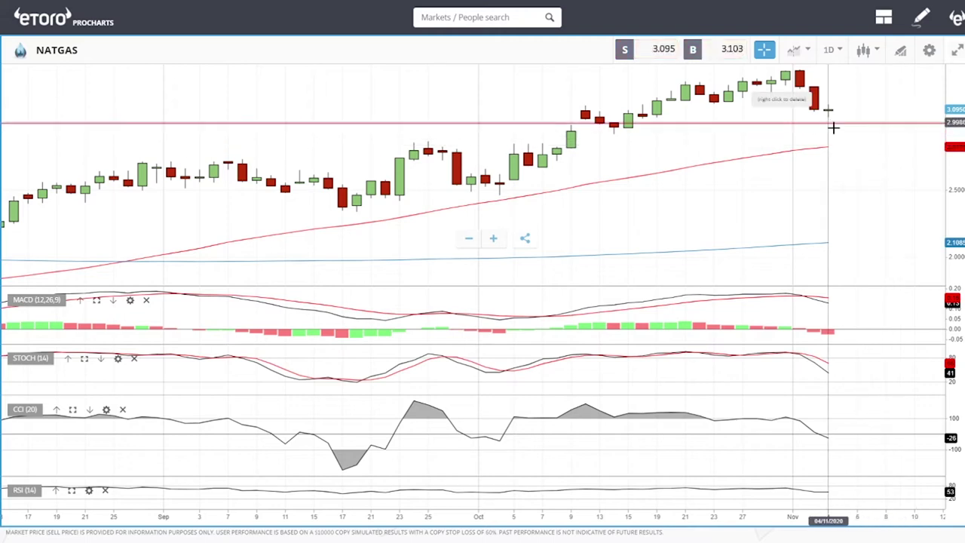
pyautogui.click(897, 51)
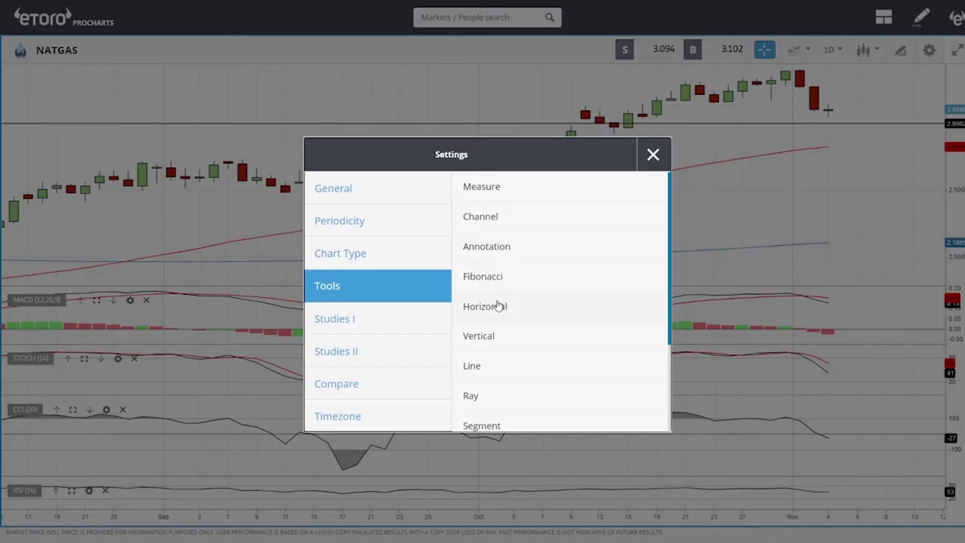
pyautogui.click(484, 308)
pyautogui.click(856, 147)
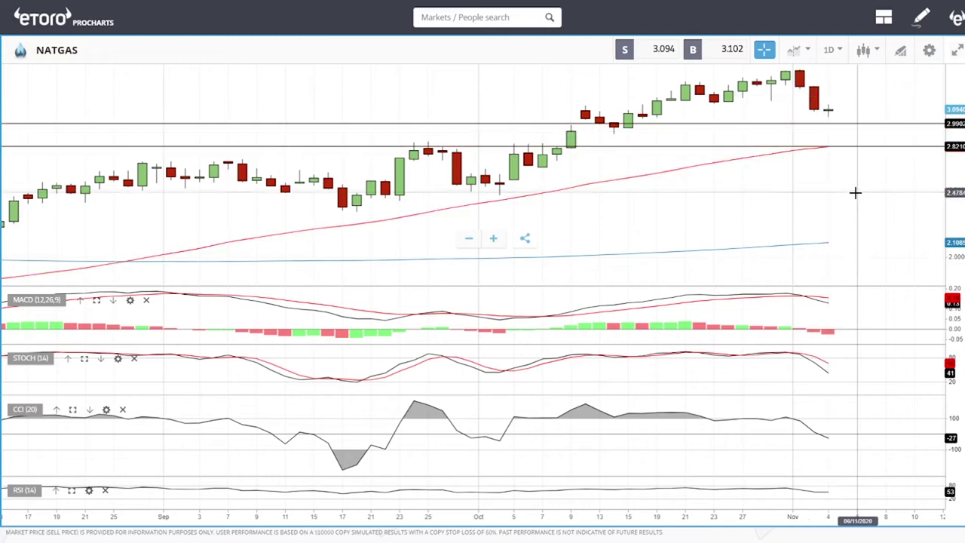
# Step: Search the markets for copper and switch the chart to COPPER
pyautogui.scroll(-6, 868, 197)
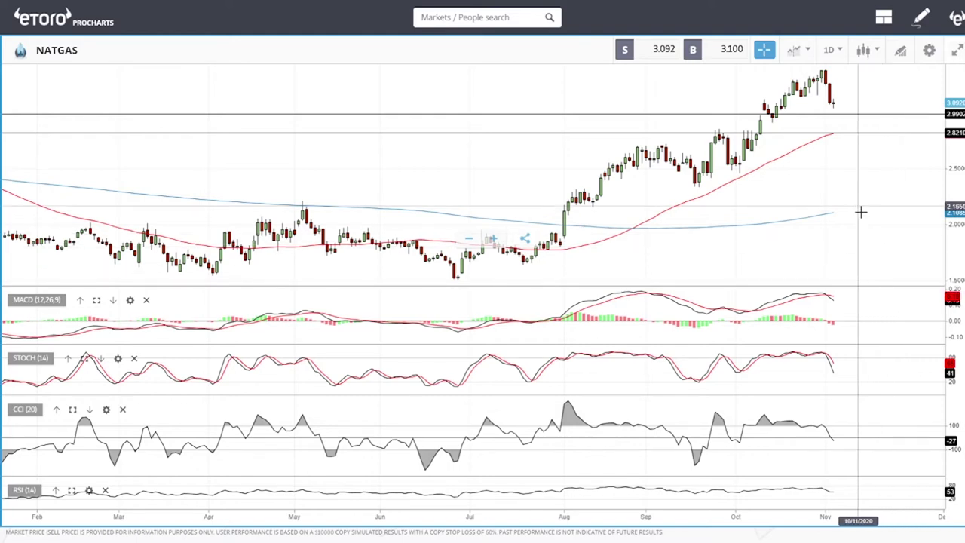
pyautogui.scroll(3, 862, 151)
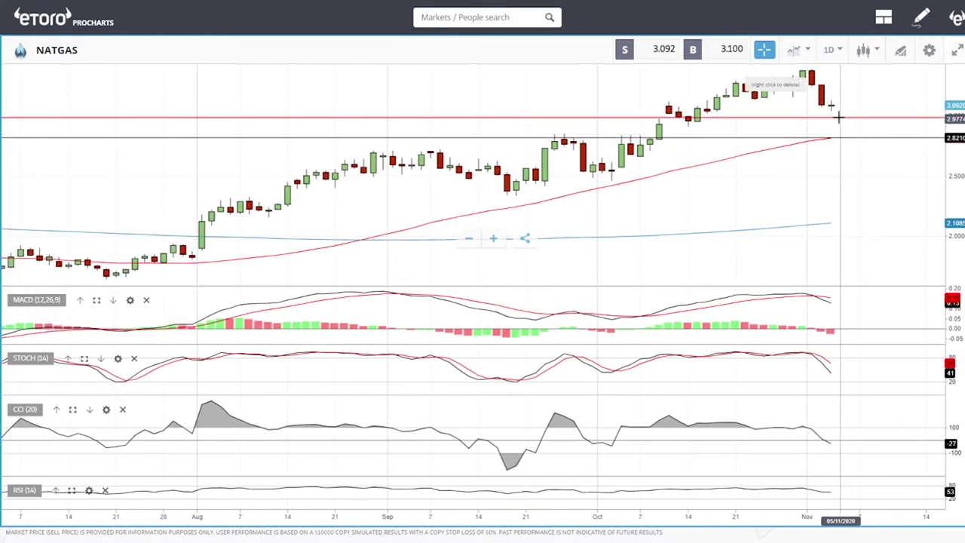
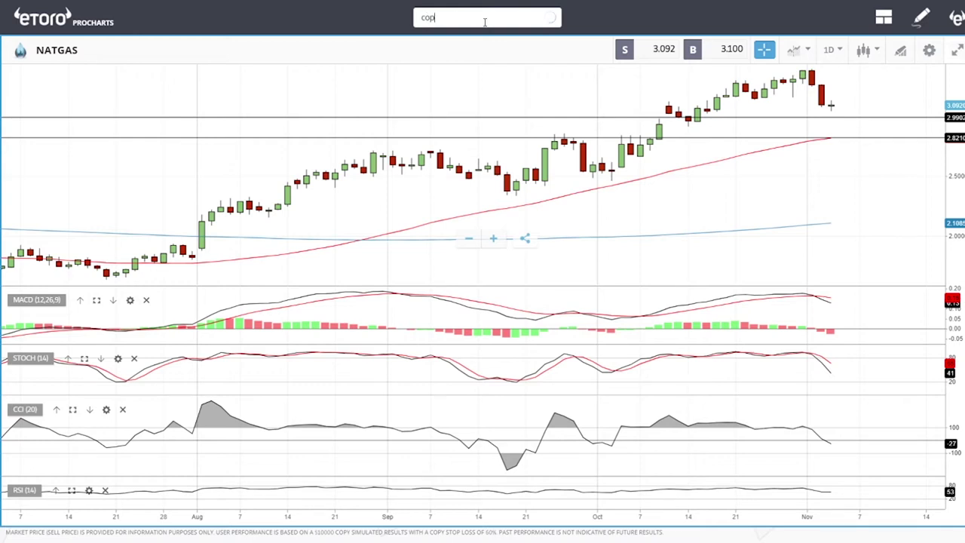
pyautogui.click(483, 132)
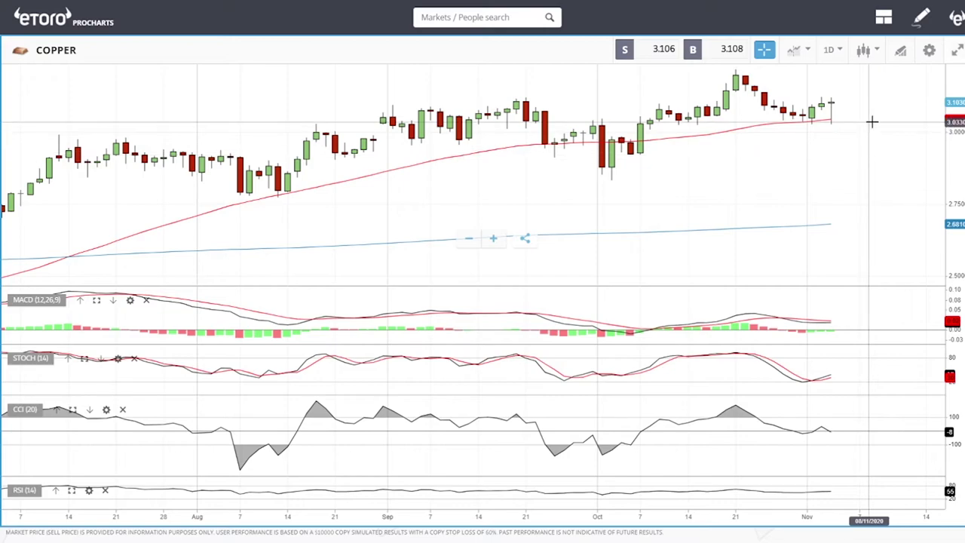
# Step: Draw horizontal lines on the COPPER chart at about 3.21 above the October high and about 2.83 at the early October low
pyautogui.click(901, 50)
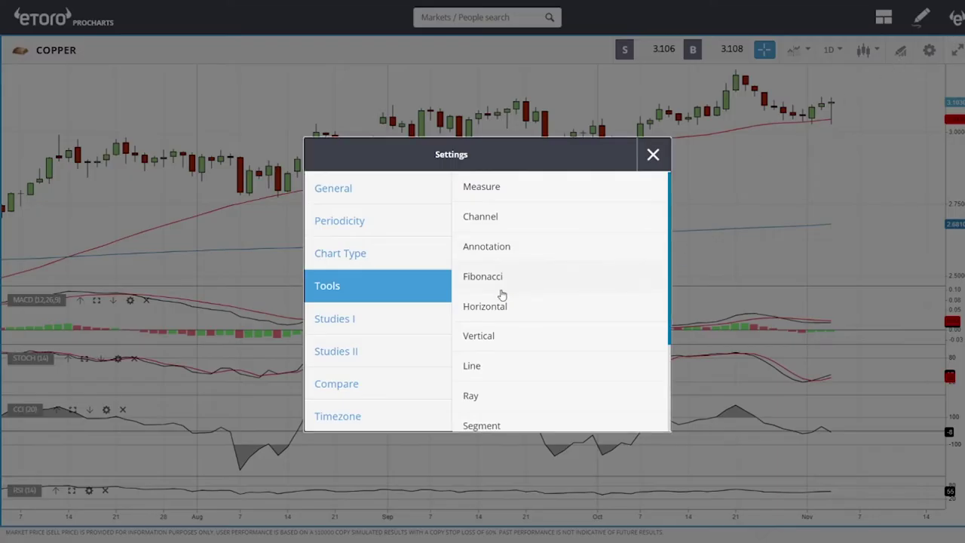
pyautogui.click(502, 317)
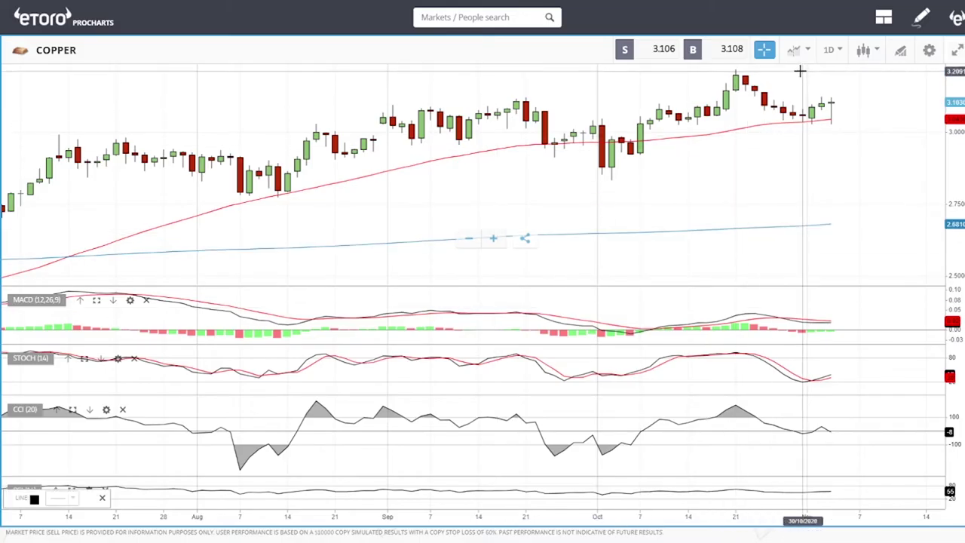
pyautogui.click(798, 70)
pyautogui.click(910, 50)
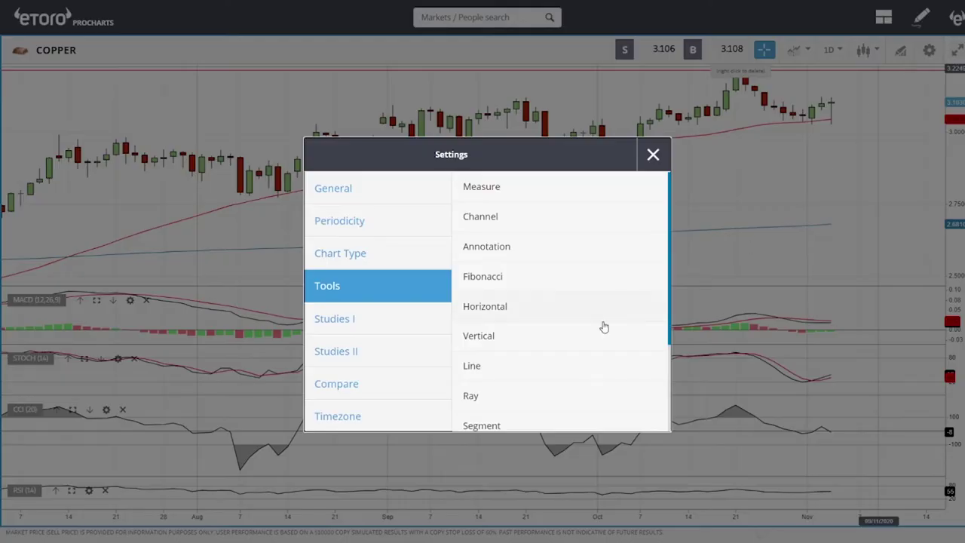
pyautogui.click(513, 318)
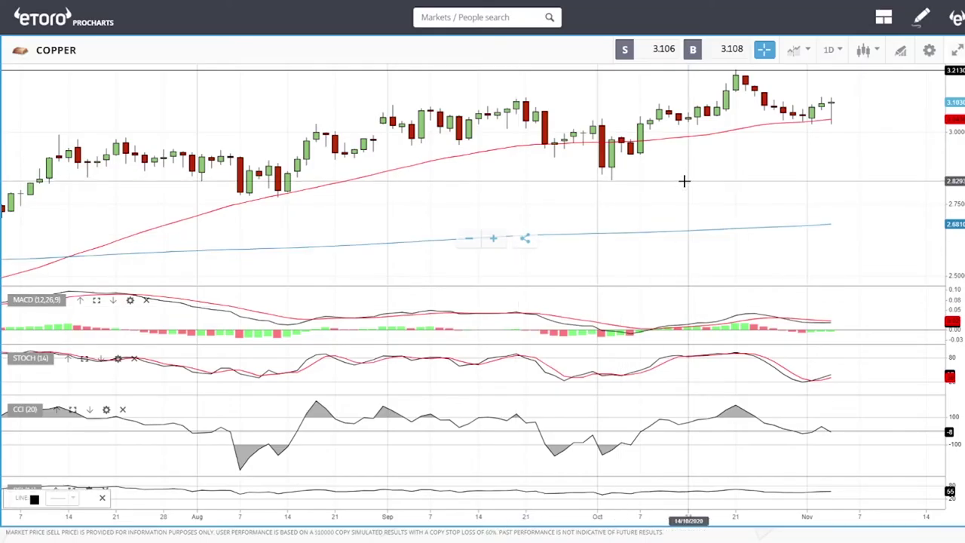
pyautogui.click(684, 181)
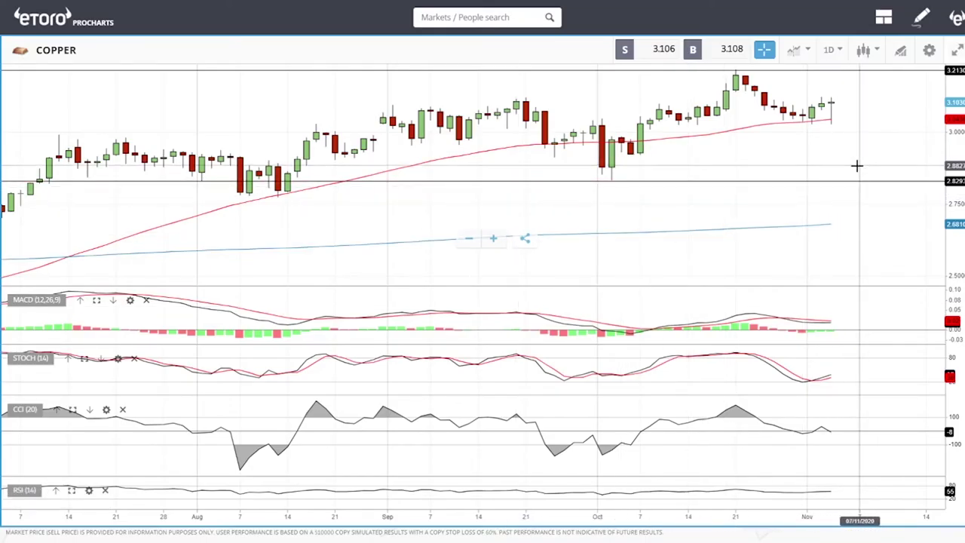
# Step: Search the markets for gold and switch the chart to GOLD
pyautogui.scroll(-3, 857, 165)
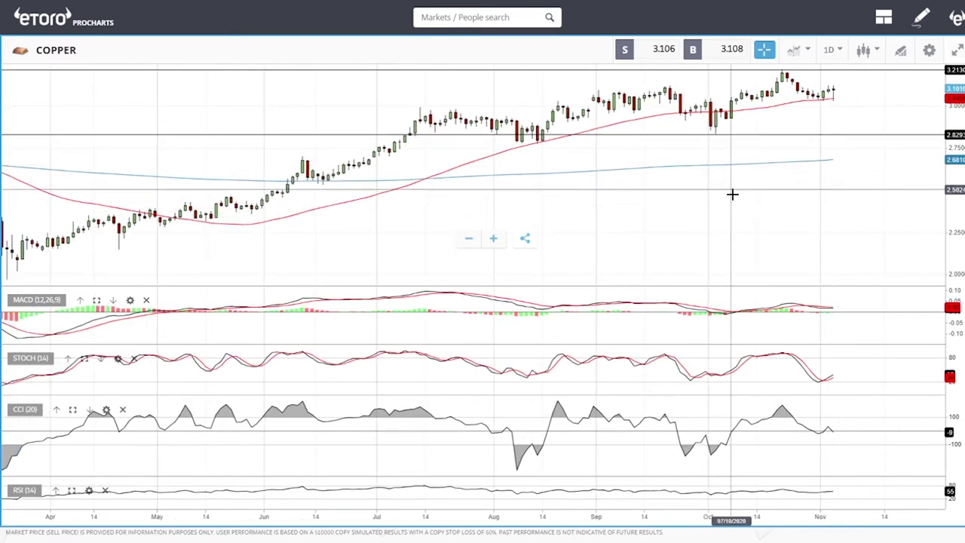
pyautogui.rightClick(852, 70)
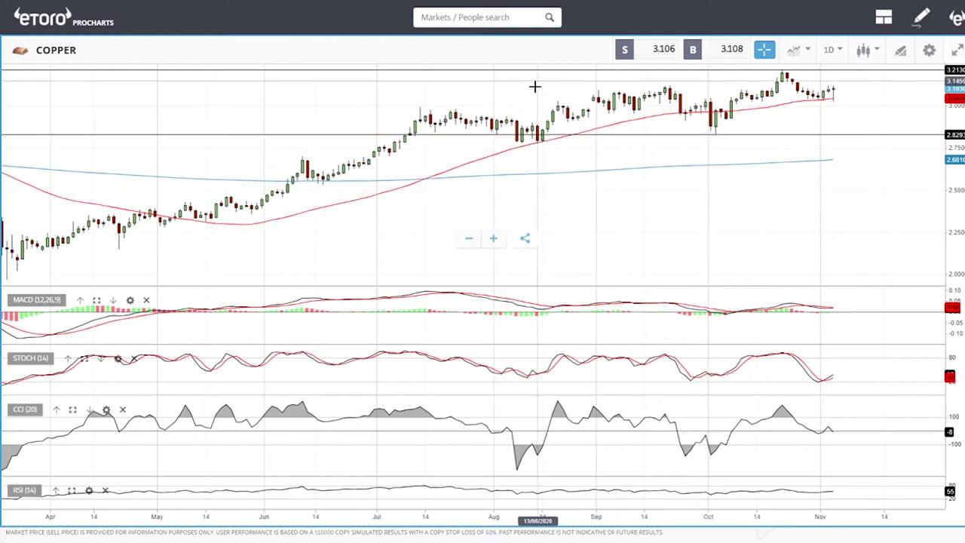
pyautogui.click(472, 23)
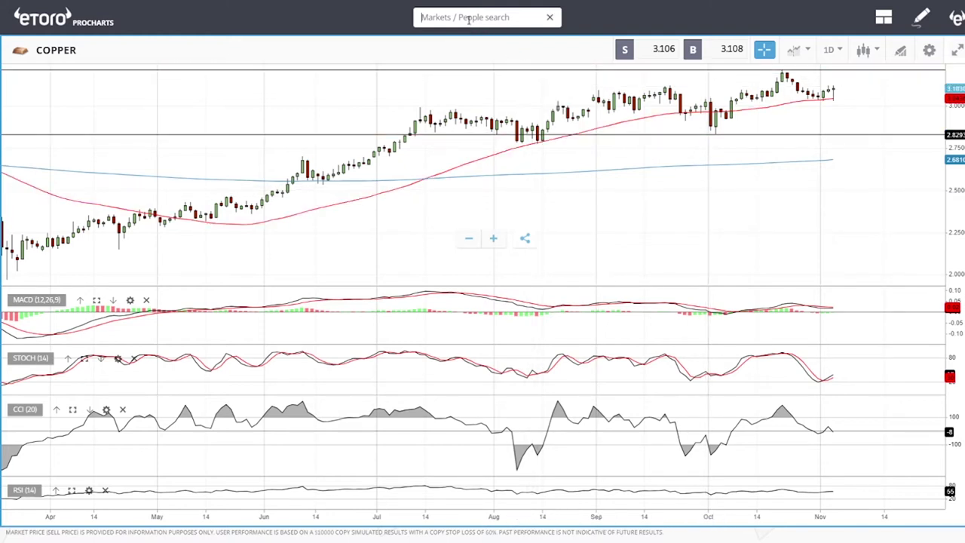
pyautogui.write('gol')
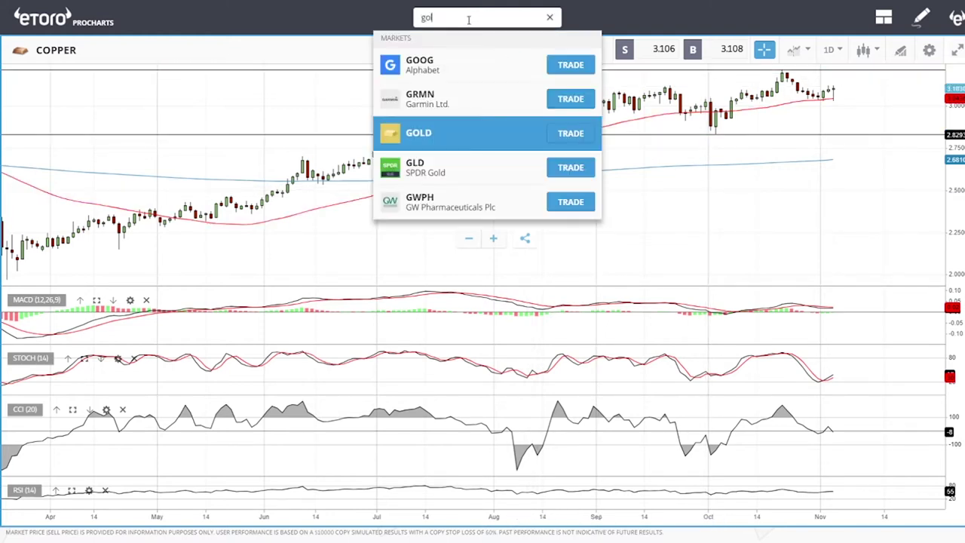
pyautogui.write('d')
pyautogui.click(434, 71)
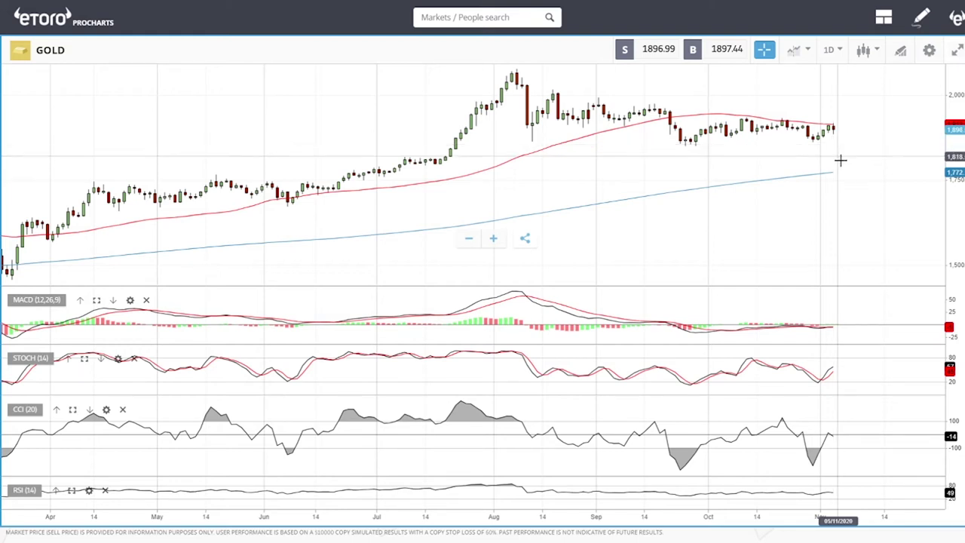
# Step: Draw a horizontal line on the GOLD chart at about 1,803, above the end of the blue moving average
pyautogui.click(900, 50)
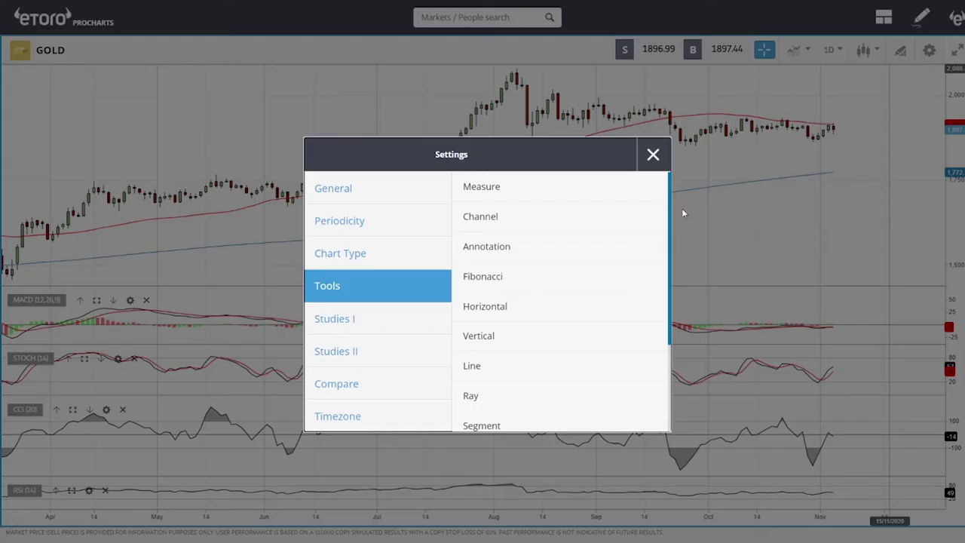
pyautogui.click(503, 306)
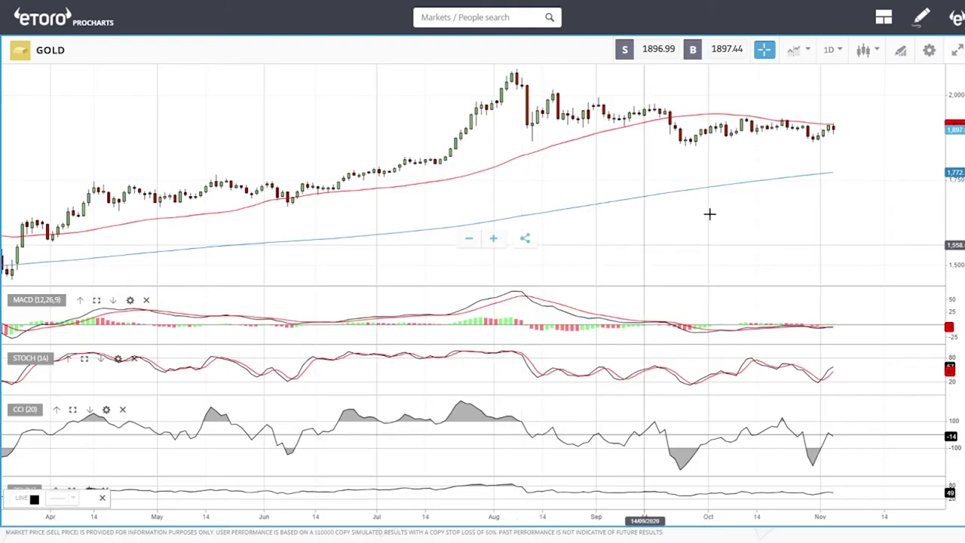
pyautogui.click(826, 162)
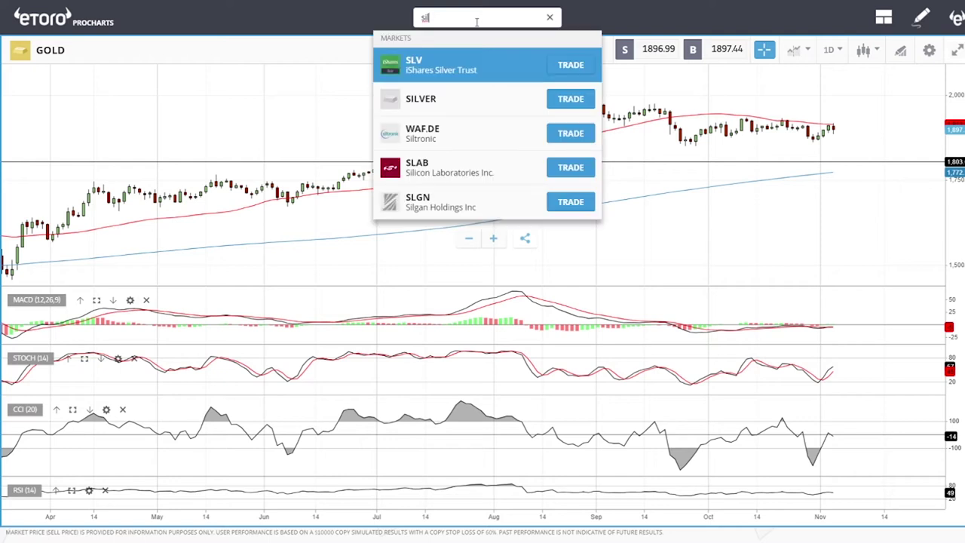
# Step: Switch the chart to SILVER and draw a horizontal line at about 20.13, just above the end of the blue moving average
pyautogui.click(437, 99)
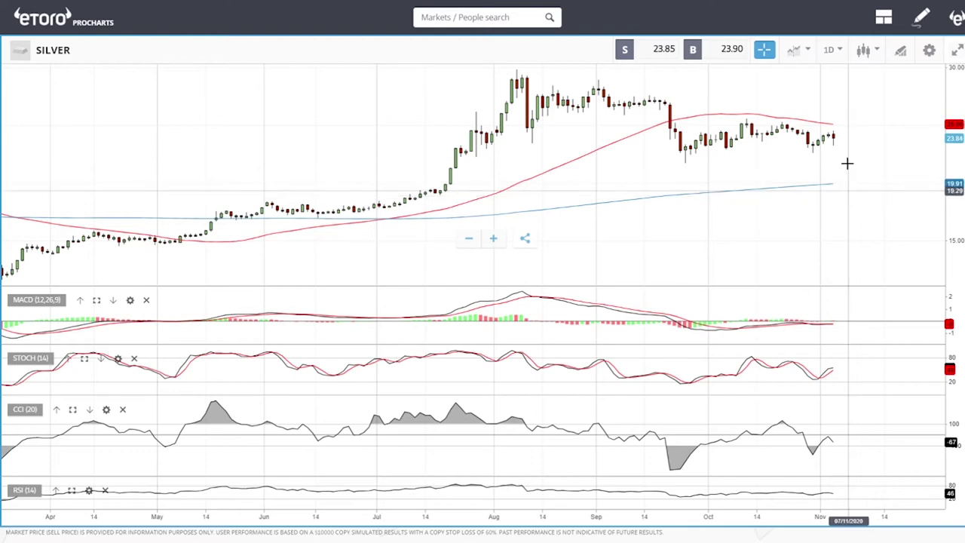
pyautogui.click(901, 50)
pyautogui.click(486, 307)
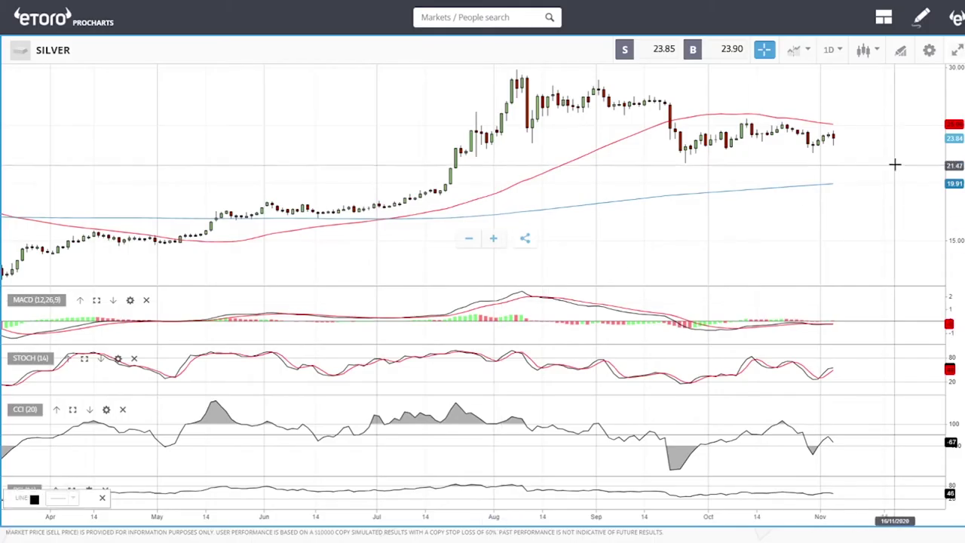
pyautogui.click(850, 181)
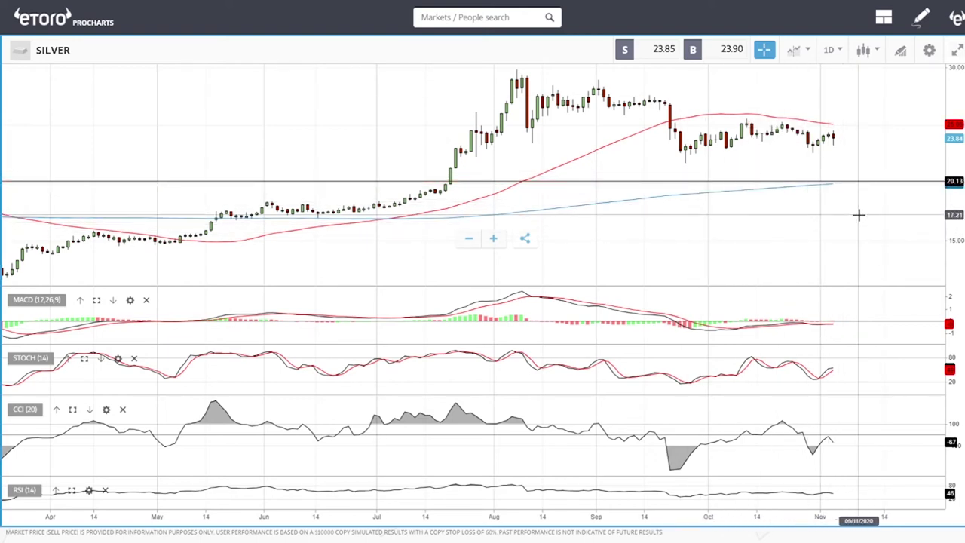
# Step: Switch the chart to COCOA and draw horizontal lines at about 2,701 on the September highs and about 2,082 below the July low
pyautogui.scroll(-3, 859, 214)
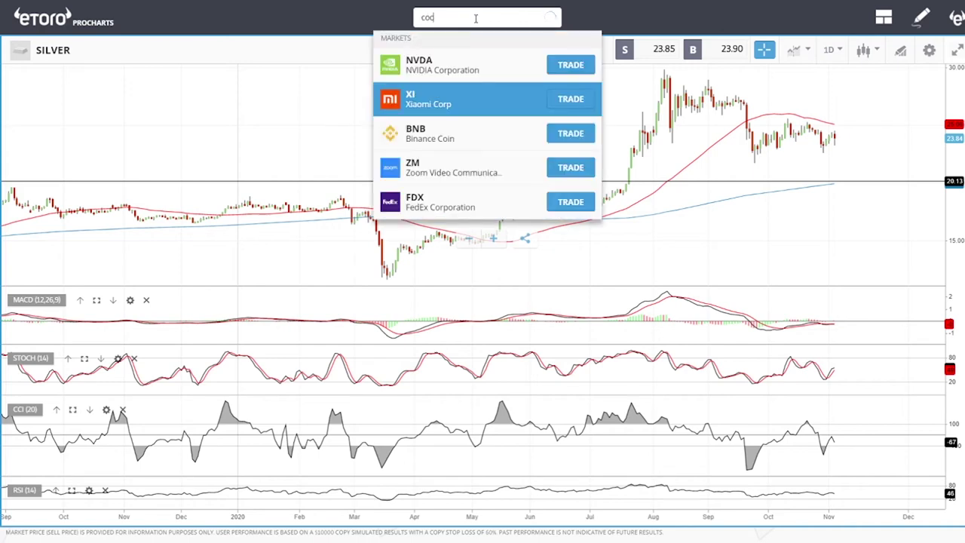
pyautogui.click(478, 132)
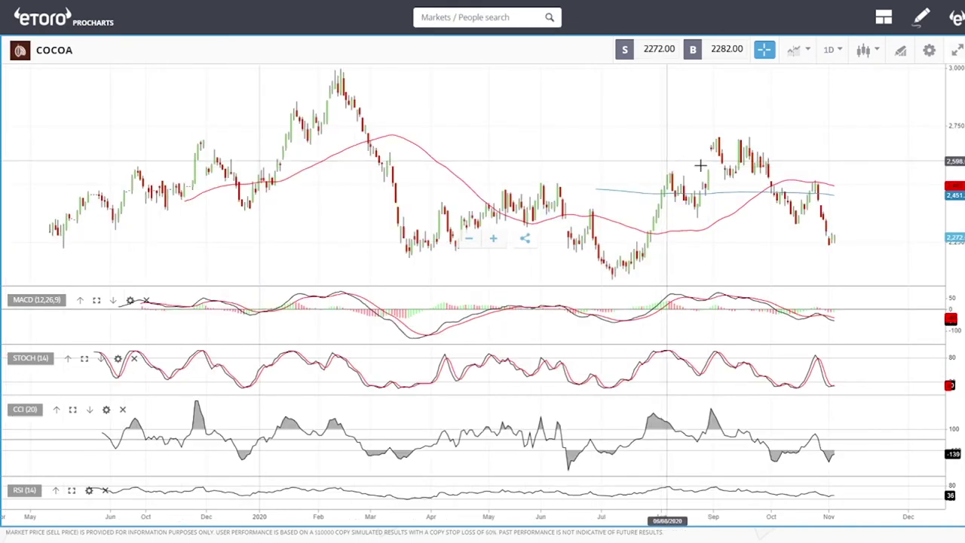
pyautogui.click(901, 53)
pyautogui.click(491, 309)
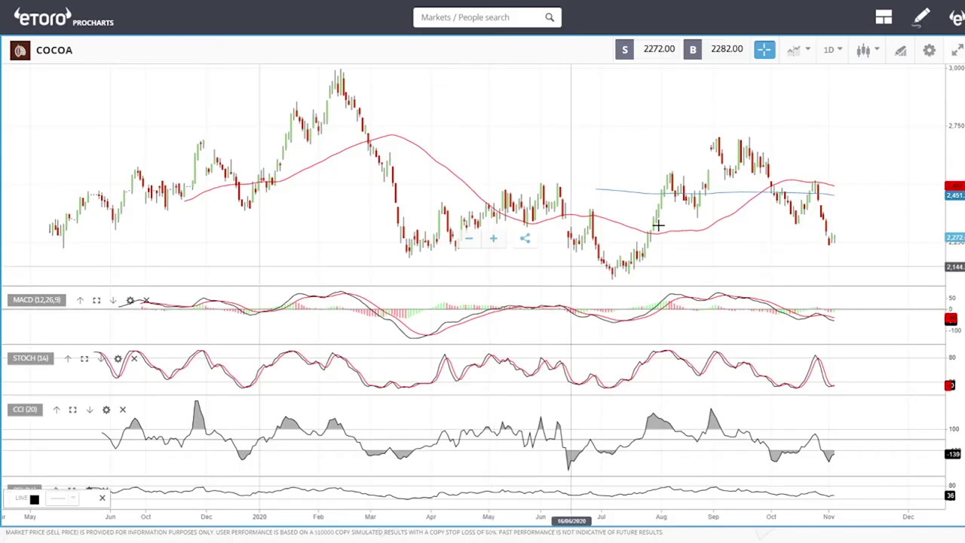
pyautogui.click(786, 138)
pyautogui.click(900, 53)
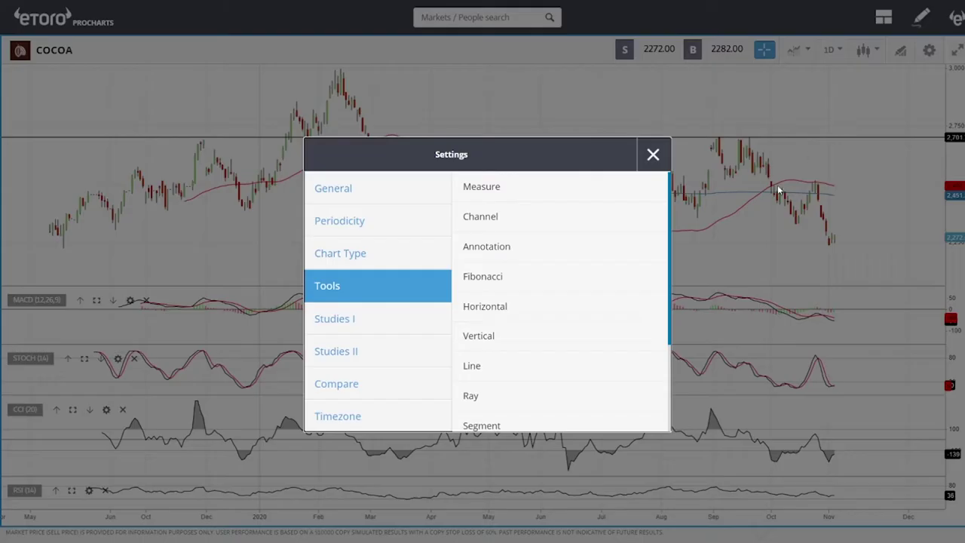
pyautogui.click(505, 329)
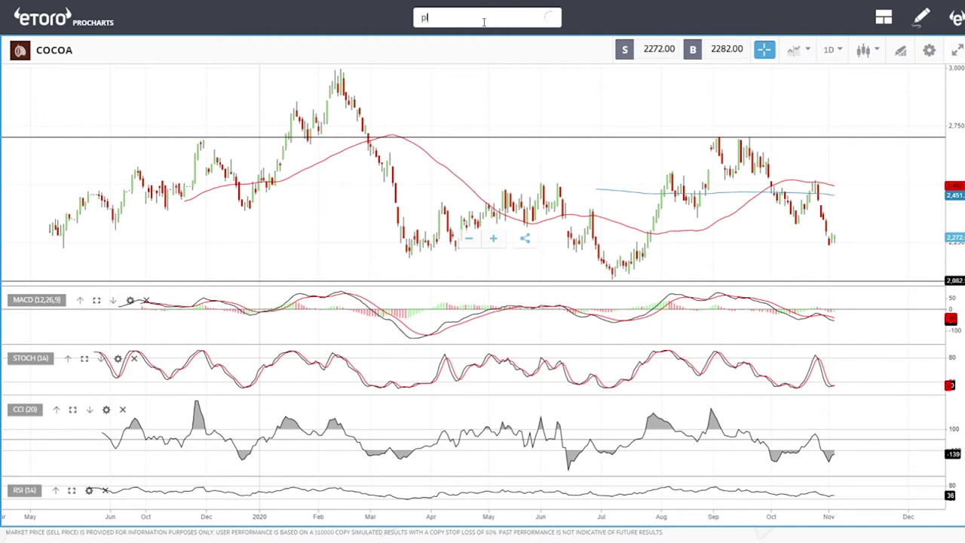
# Step: Switch the chart to PLATINUM and draw a horizontal line at about 851, just below the latest candles
pyautogui.write('la')
pyautogui.click(424, 64)
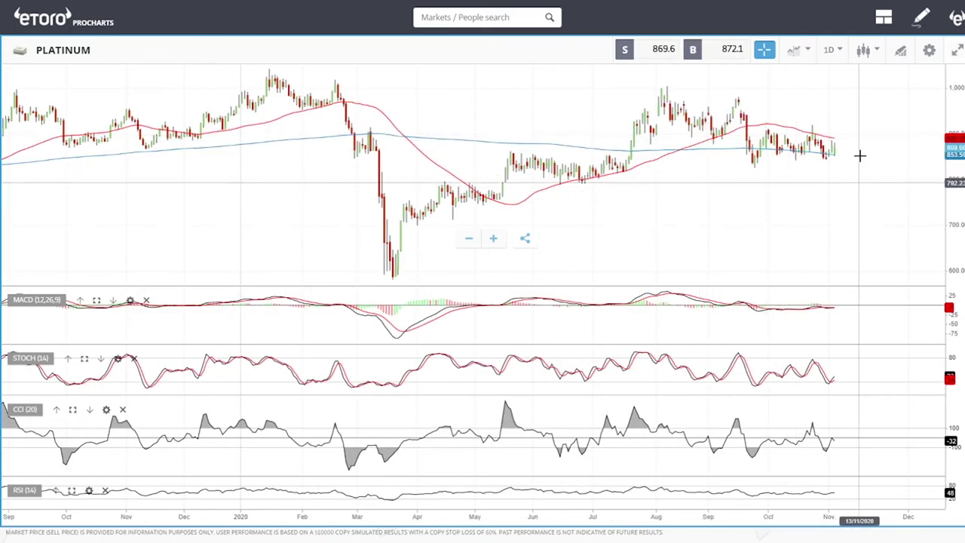
pyautogui.click(901, 52)
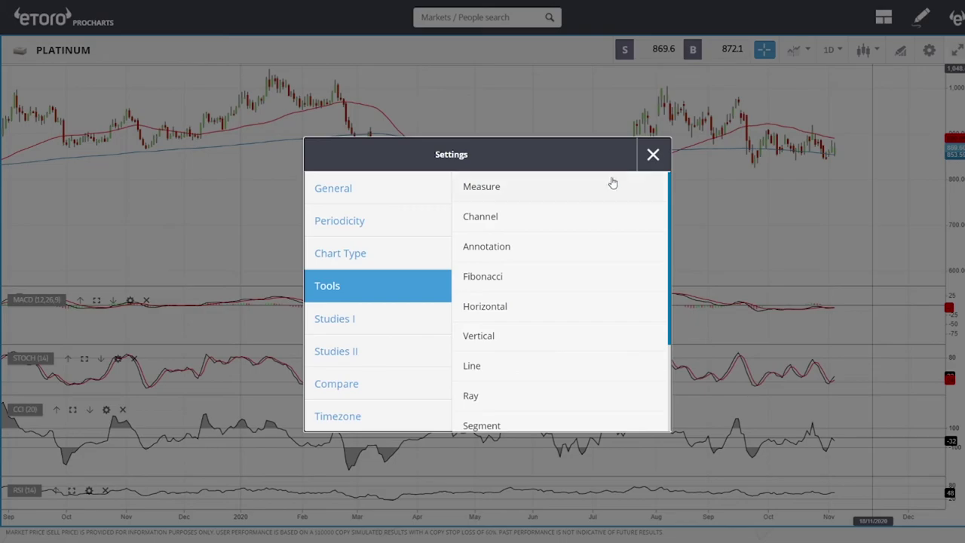
pyautogui.click(519, 302)
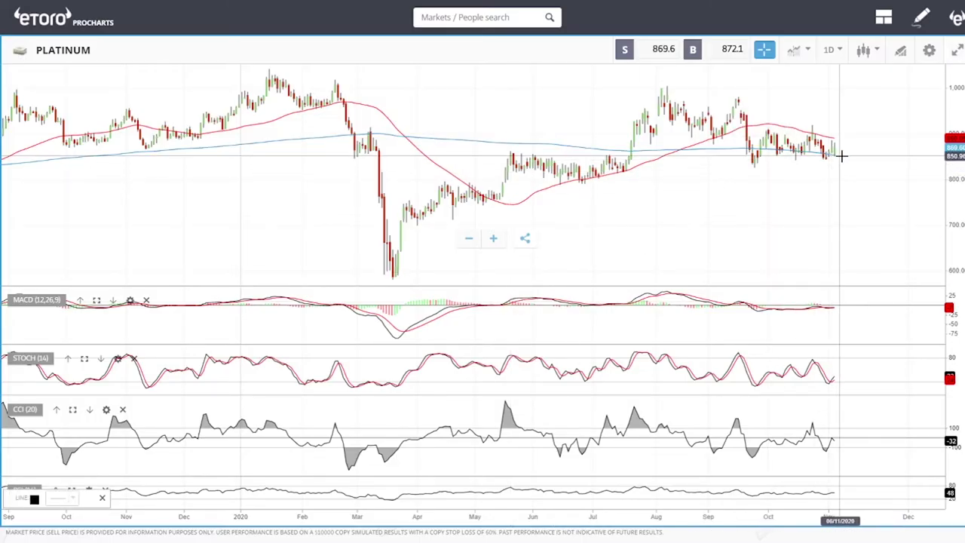
pyautogui.click(766, 159)
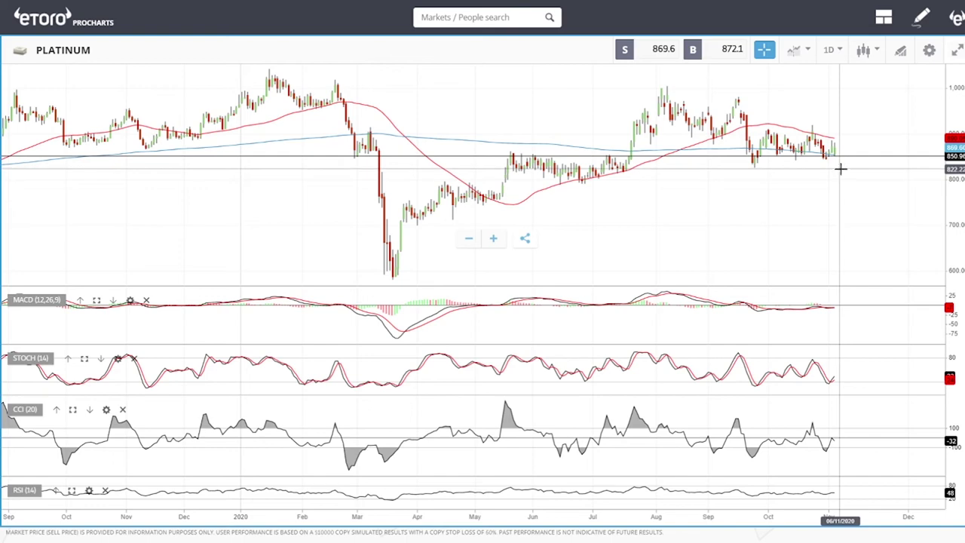
# Step: Draw horizontal lines on the PLATINUM chart at about 582 at the March low and about 1,002 at the August high
pyautogui.scroll(5, 858, 176)
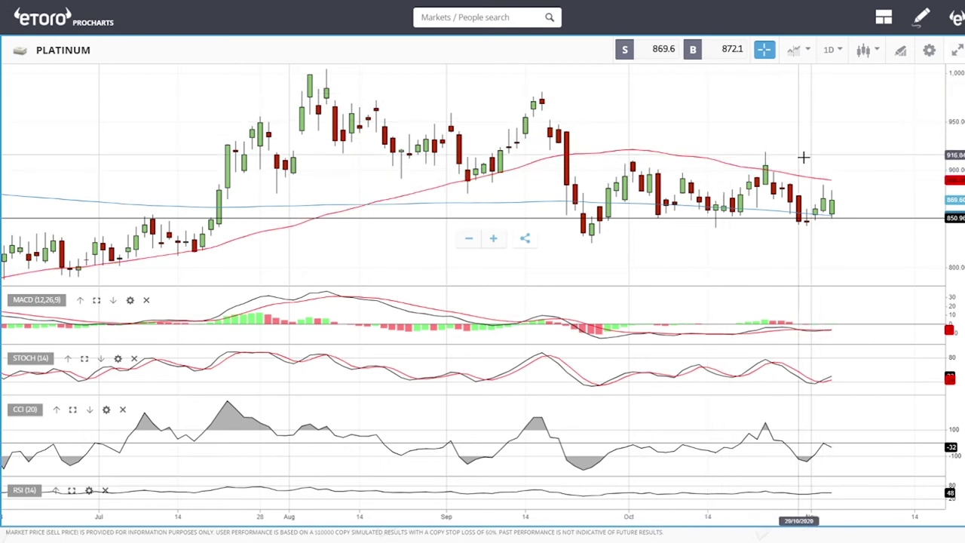
pyautogui.scroll(-3, 804, 155)
pyautogui.scroll(-3, 802, 155)
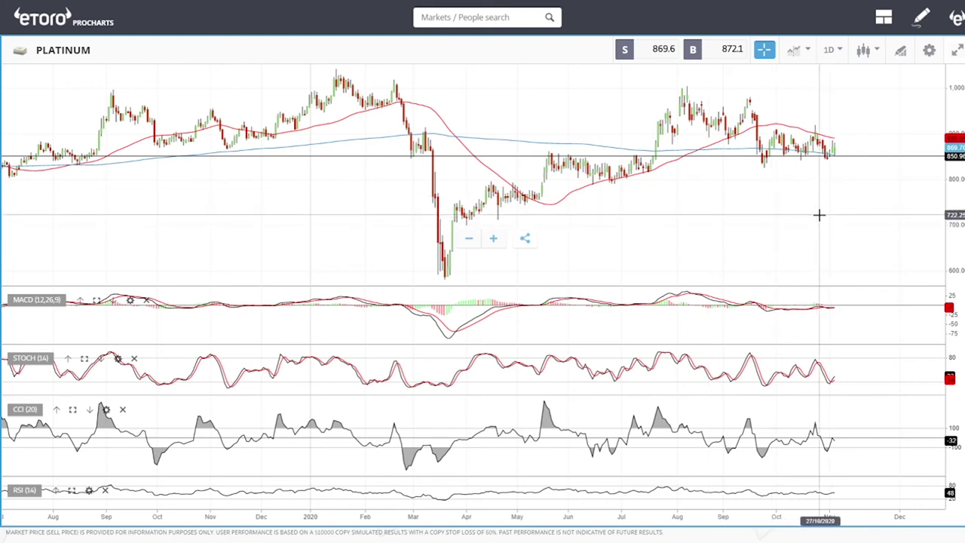
pyautogui.click(901, 51)
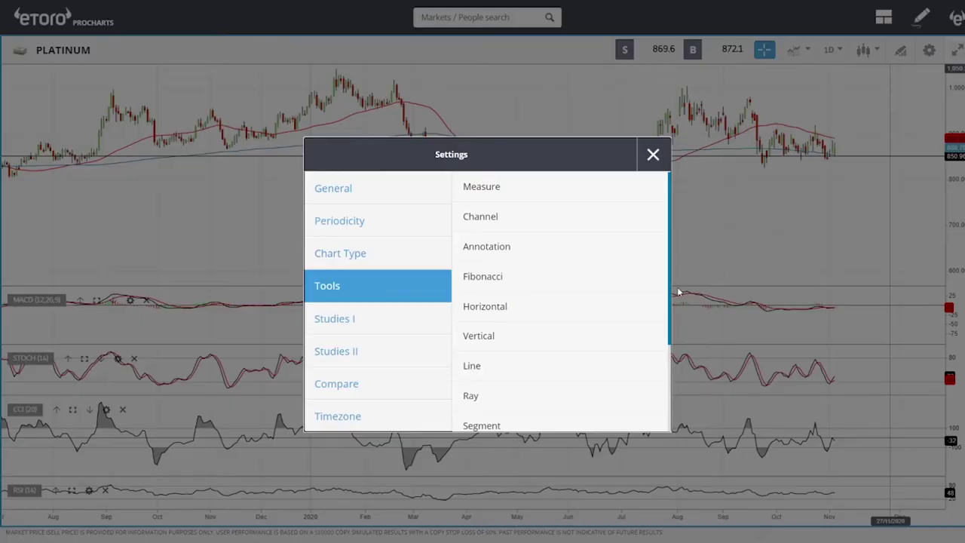
pyautogui.click(529, 307)
pyautogui.click(584, 278)
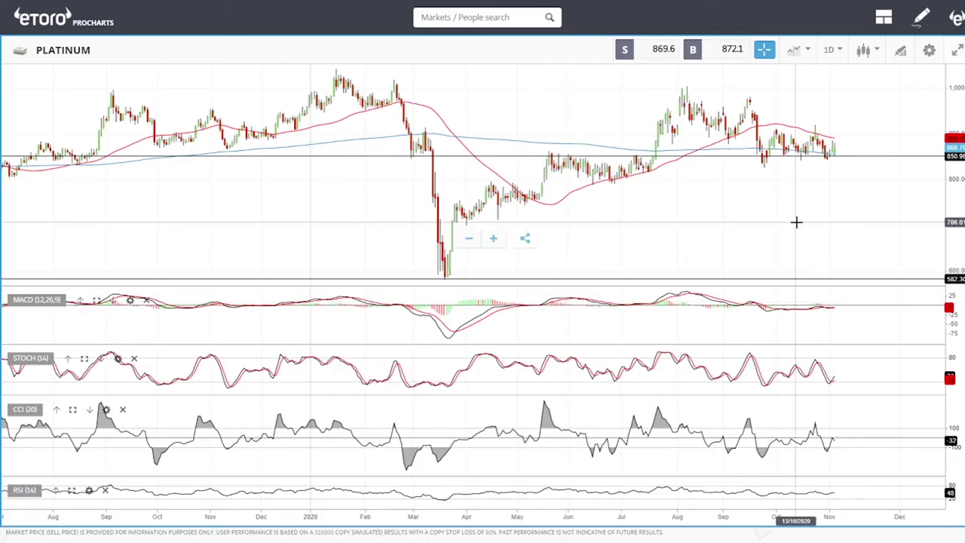
pyautogui.click(901, 51)
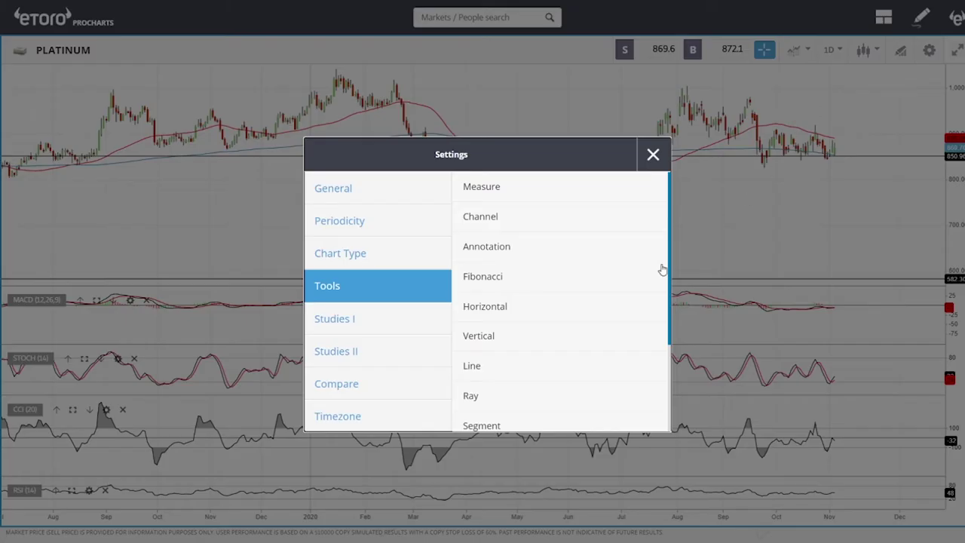
pyautogui.click(499, 309)
pyautogui.click(725, 86)
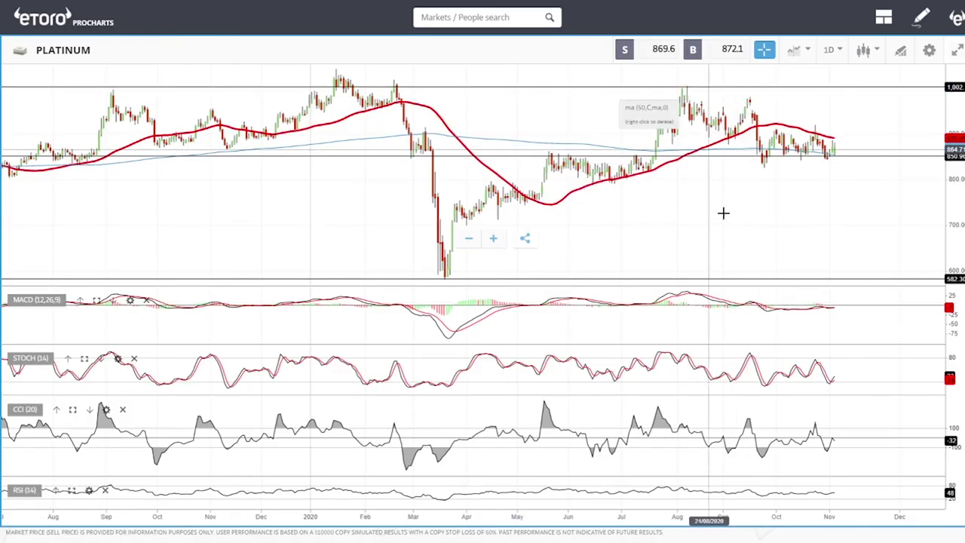
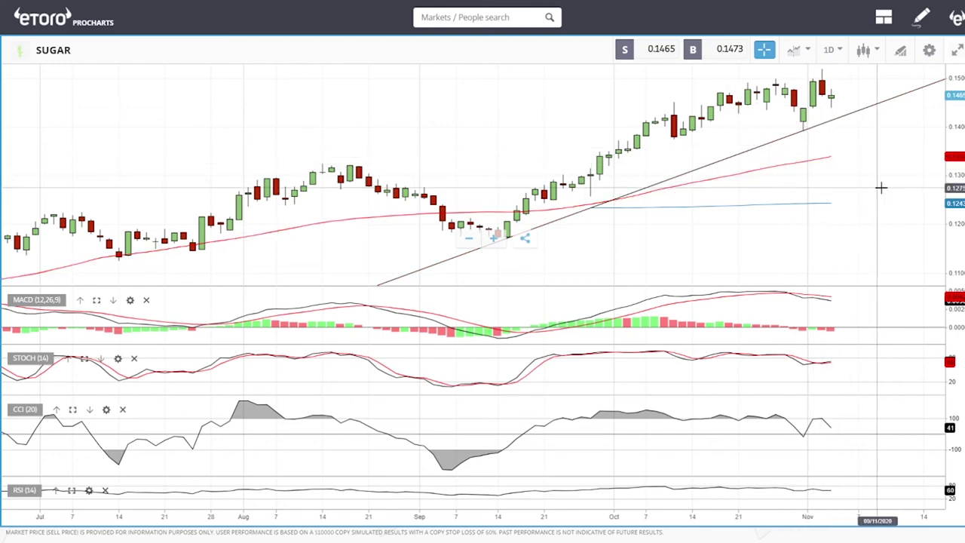
# Step: Draw a horizontal line on the SUGAR chart at about 0.1345, just above the end of the red moving average
pyautogui.scroll(-1, 880, 187)
pyautogui.scroll(-1, 880, 184)
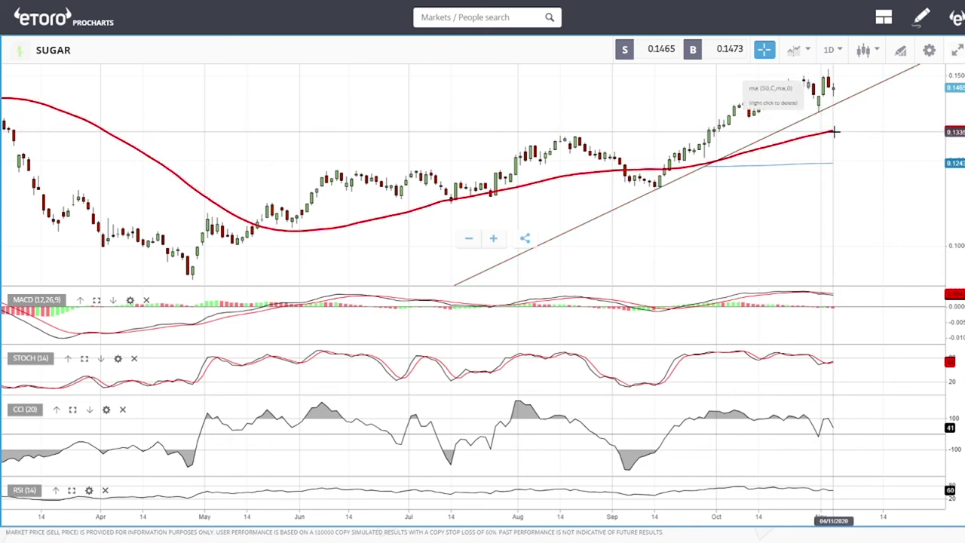
pyautogui.click(901, 49)
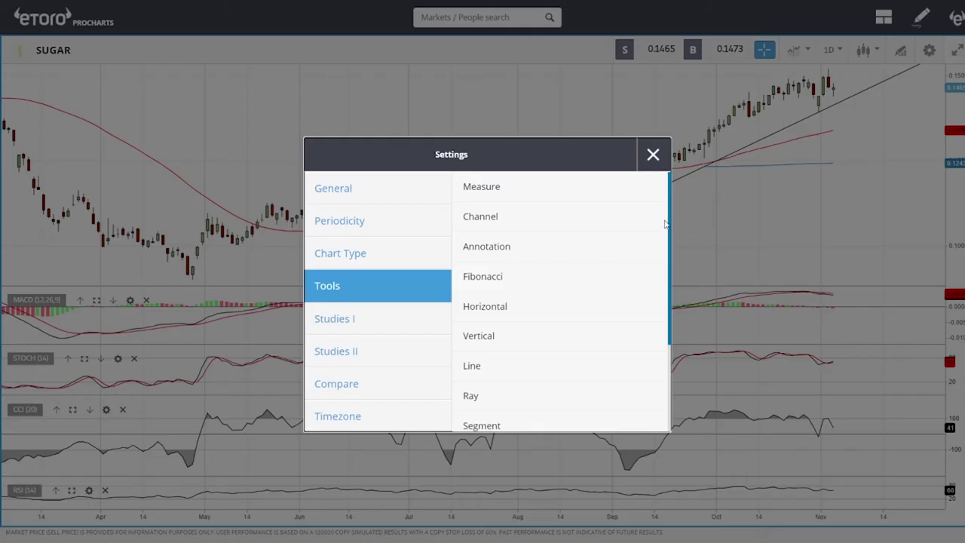
pyautogui.click(510, 308)
pyautogui.click(864, 129)
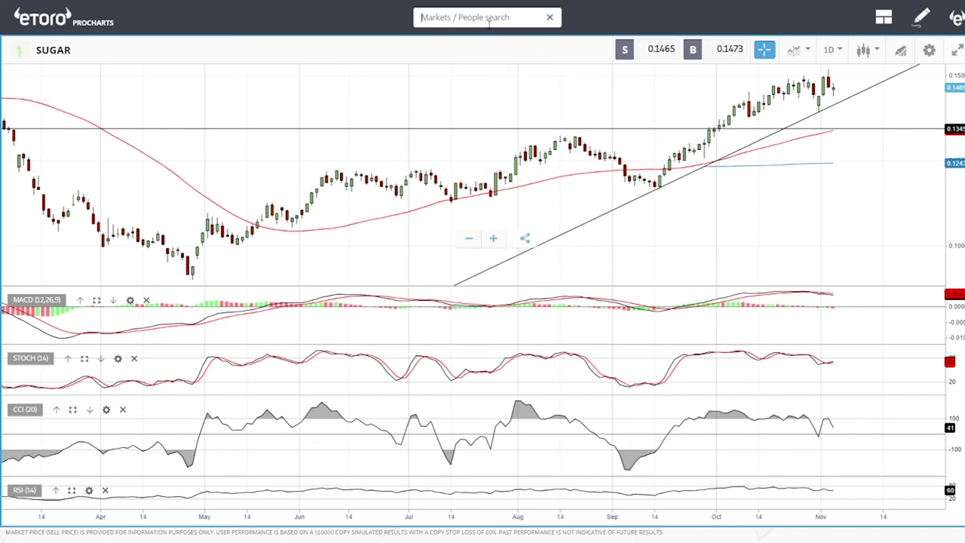
# Step: Switch the chart to WHEAT and draw a rising trend line from the mid-August low to just above the end of the red moving average
pyautogui.write('eat')
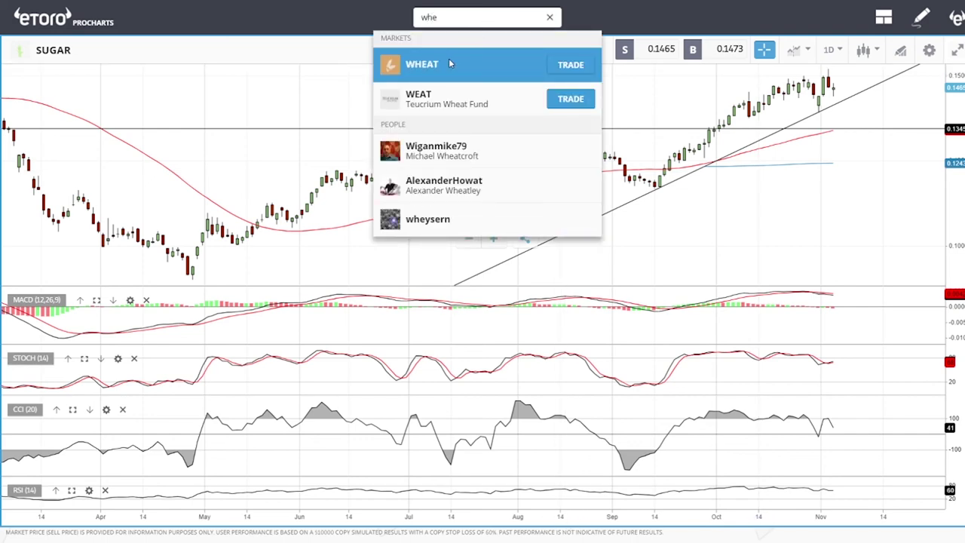
pyautogui.click(448, 63)
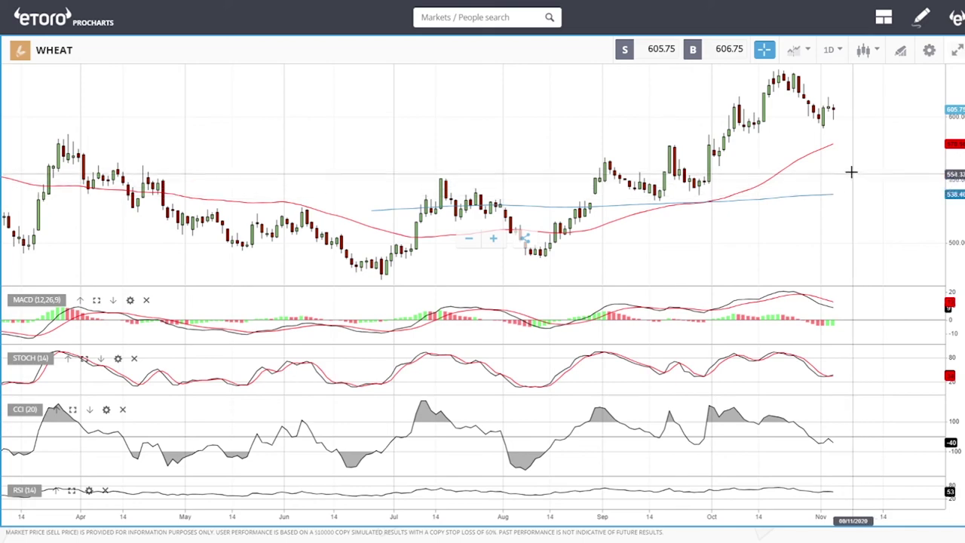
pyautogui.click(901, 51)
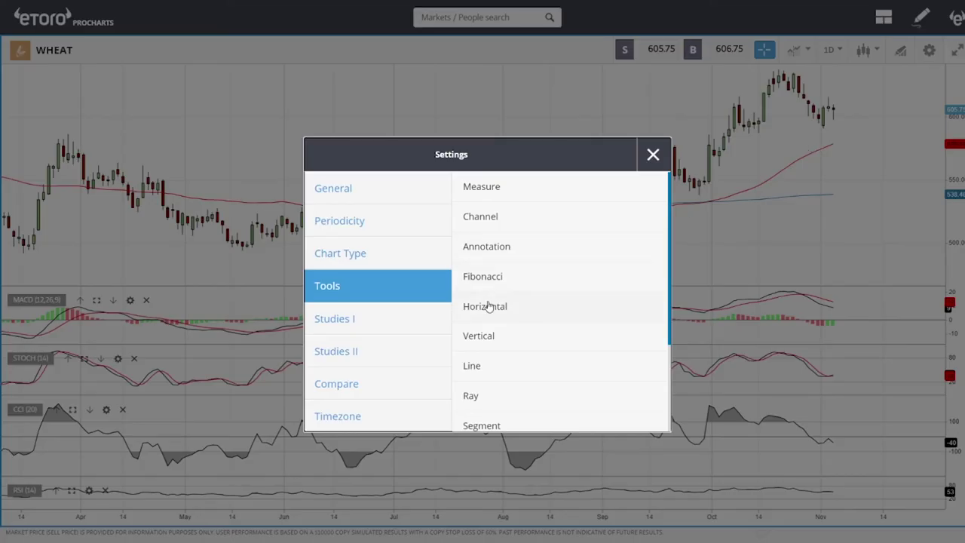
pyautogui.click(492, 364)
pyautogui.click(543, 257)
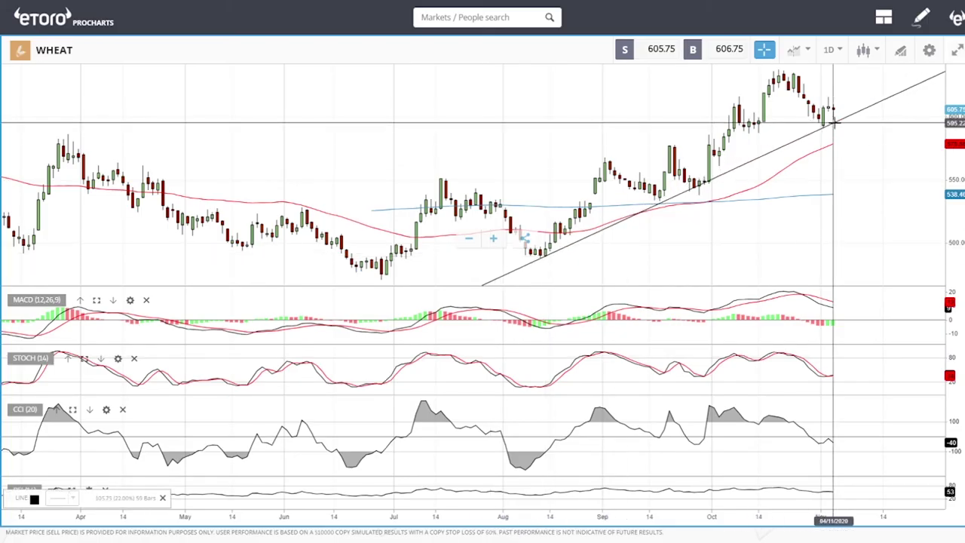
pyautogui.click(843, 136)
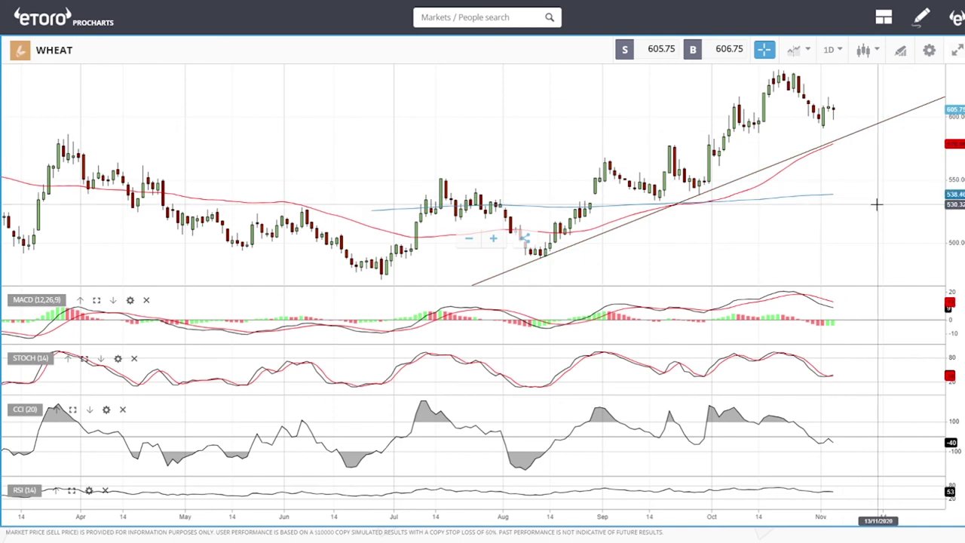
# Step: Draw horizontal lines on the WHEAT chart at about 572.5 below the red moving average's end and about 636 at the October highs
pyautogui.click(899, 53)
pyautogui.click(512, 307)
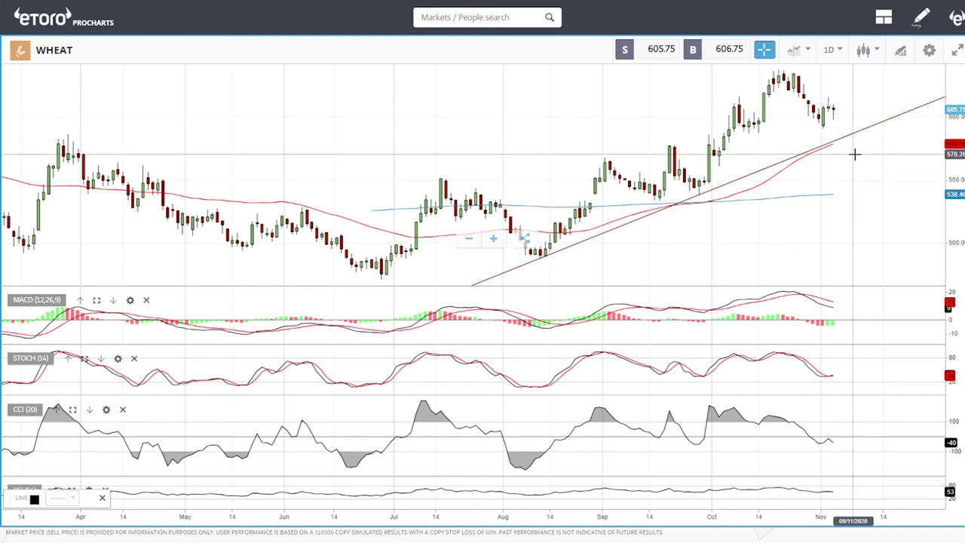
pyautogui.click(855, 151)
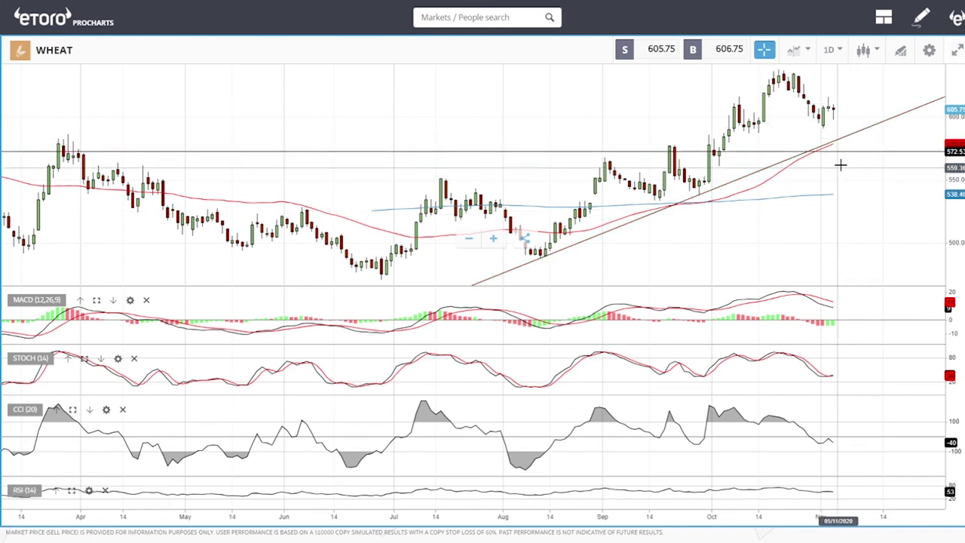
pyautogui.click(903, 53)
pyautogui.click(502, 315)
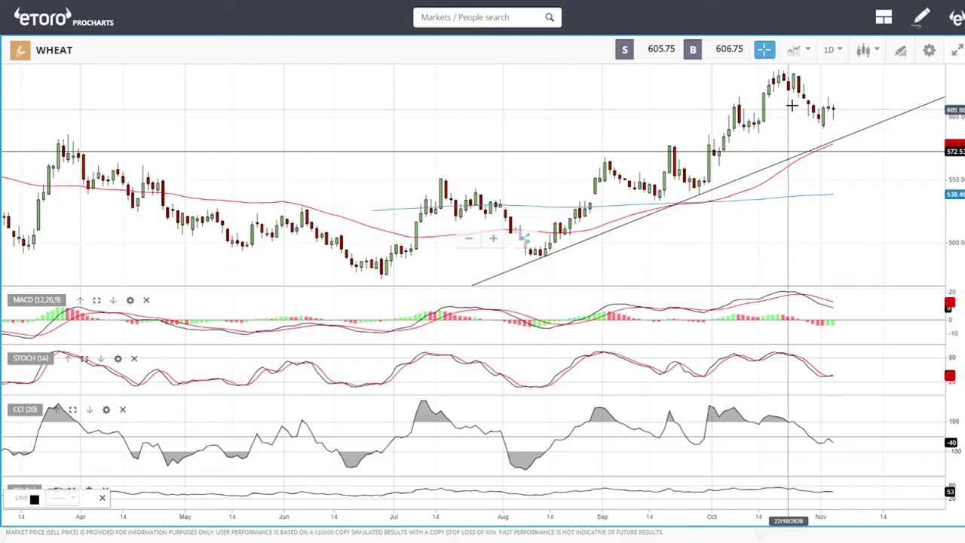
pyautogui.click(836, 72)
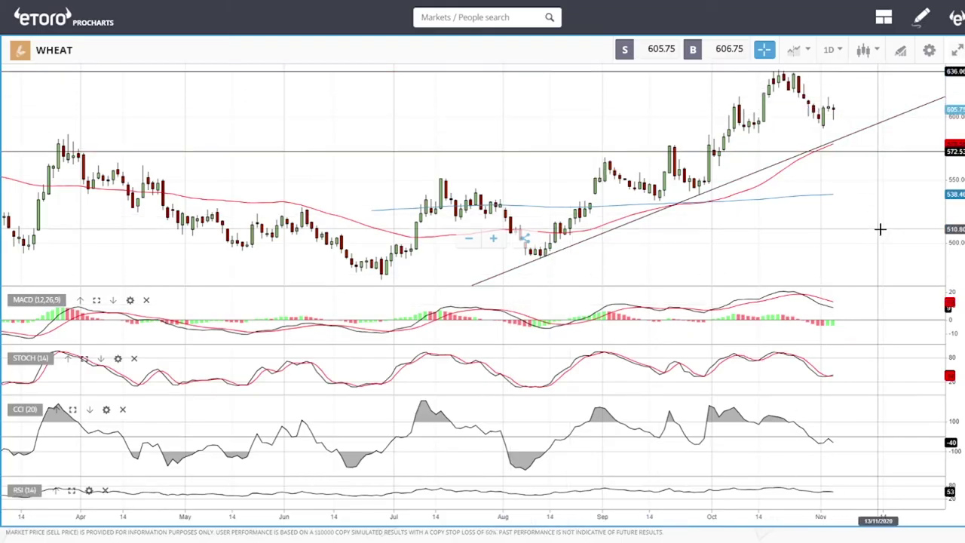